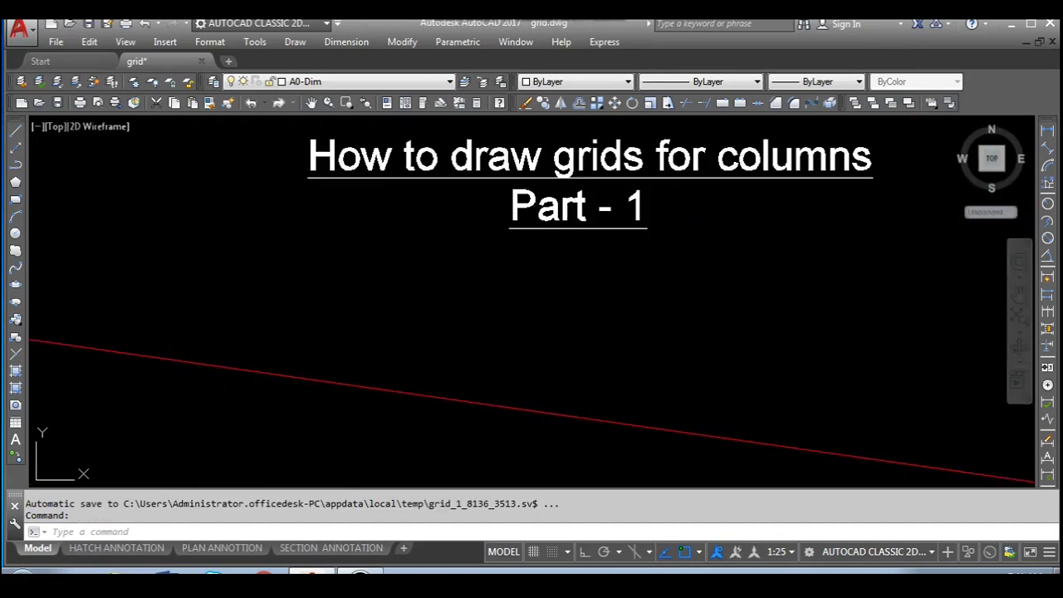
# Step: Save the grid drawing
pyautogui.scroll(-1, 620, 156)
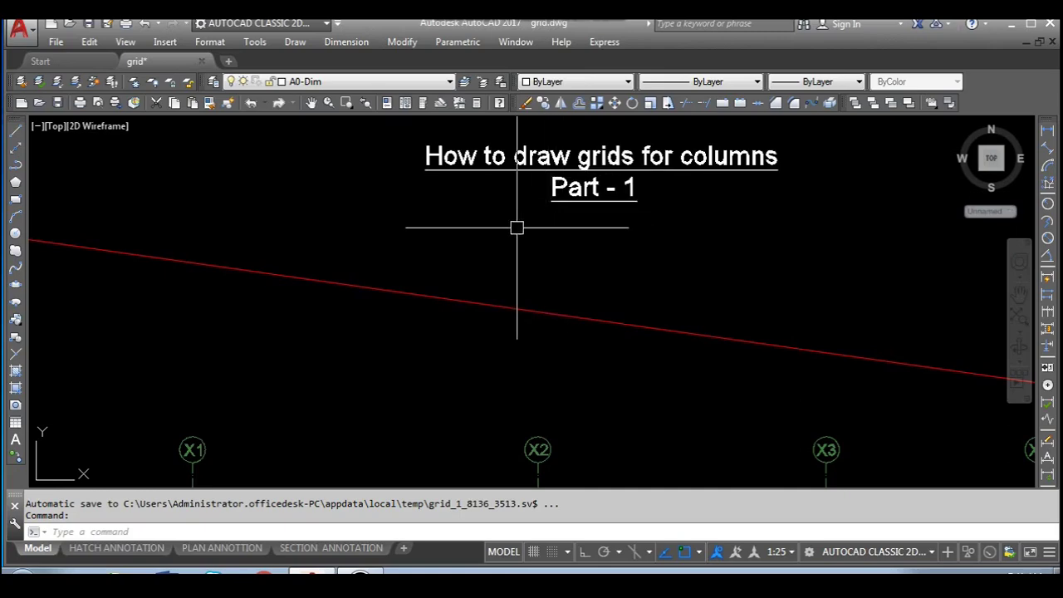
pyautogui.scroll(-3, 482, 262)
pyautogui.moveTo(343, 383); pyautogui.dragTo(492, 242, button='middle')
pyautogui.scroll(2, 492, 242)
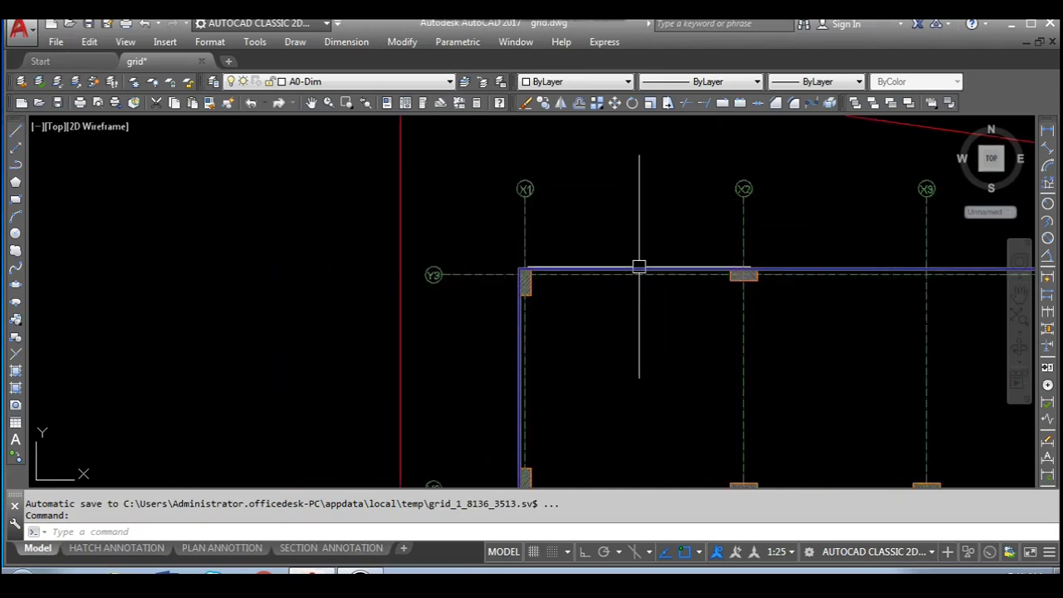
pyautogui.hotkey('ctrl', 's')
# Step: Examine the typical floor plan inside its site boundary, including the column positions along the outer walls
pyautogui.scroll(-5, 451, 332)
pyautogui.scroll(4, 713, 245)
pyautogui.scroll(-4, 713, 245)
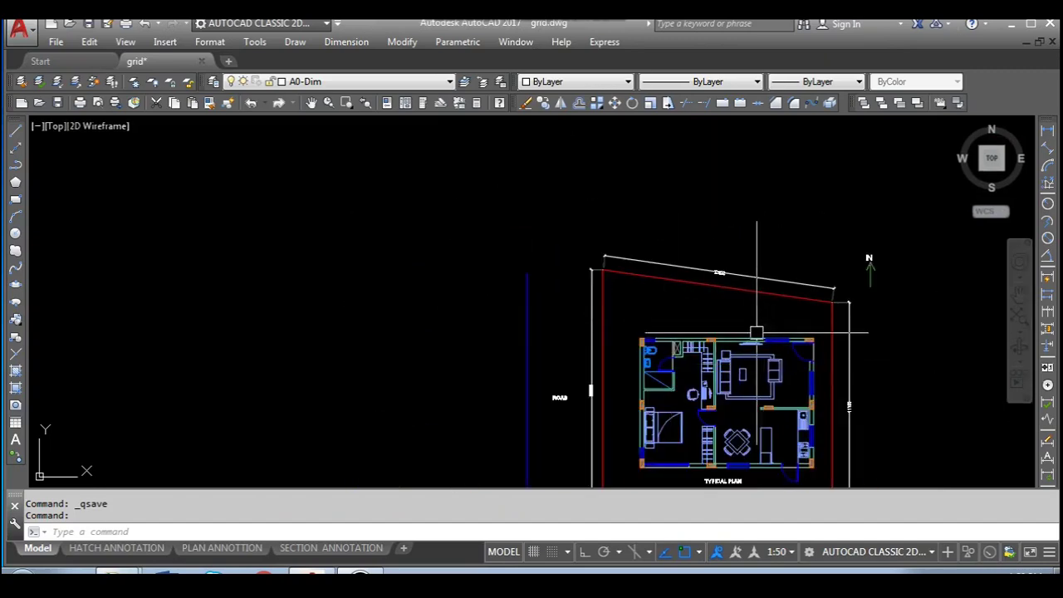
pyautogui.scroll(-2, 618, 267)
pyautogui.scroll(4, 619, 286)
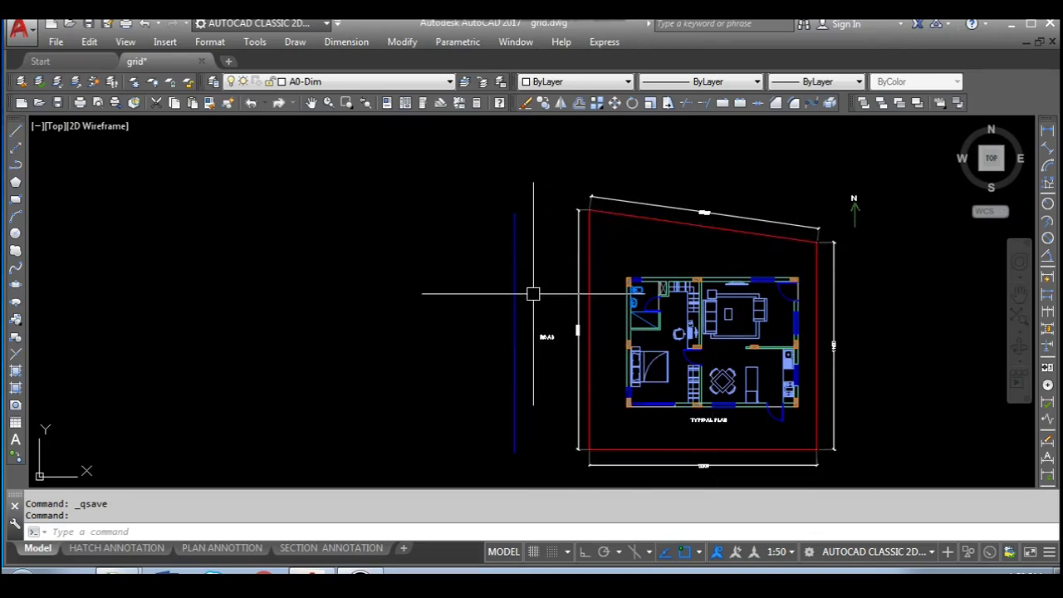
pyautogui.scroll(-2, 706, 299)
pyautogui.scroll(2, 777, 344)
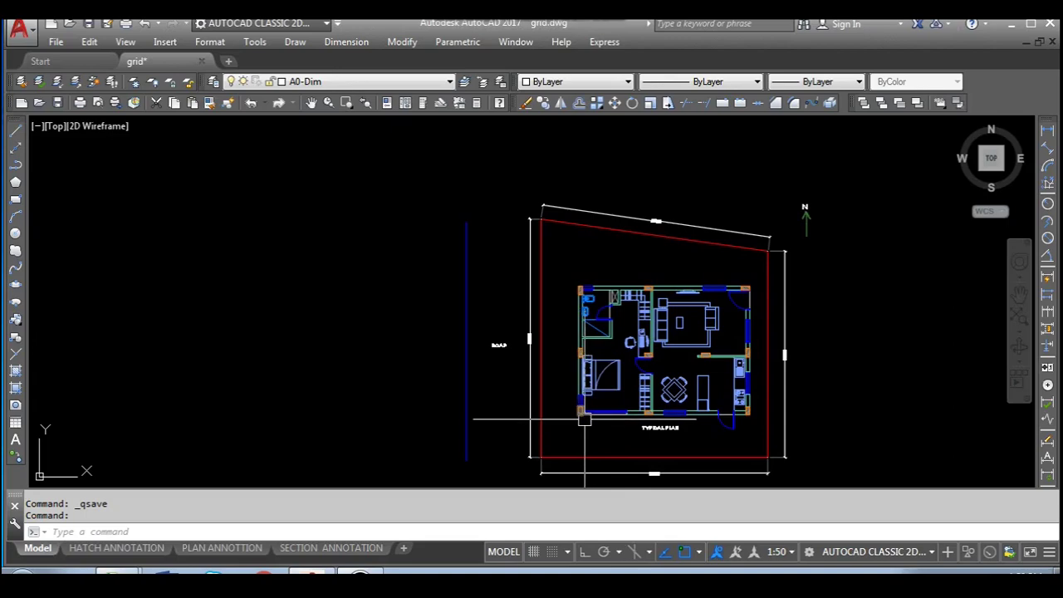
pyautogui.scroll(2, 577, 414)
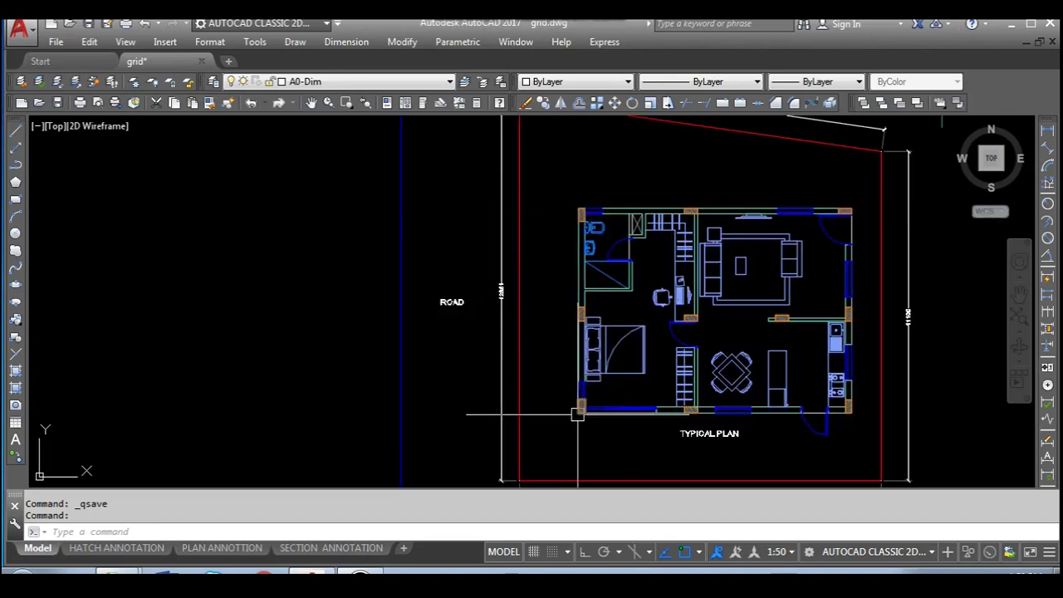
pyautogui.scroll(1, 579, 403)
# Step: Copy all columns of the typical plan horizontally, with Ortho on, about 25,000 units west into the empty area beyond the road
pyautogui.click(581, 312)
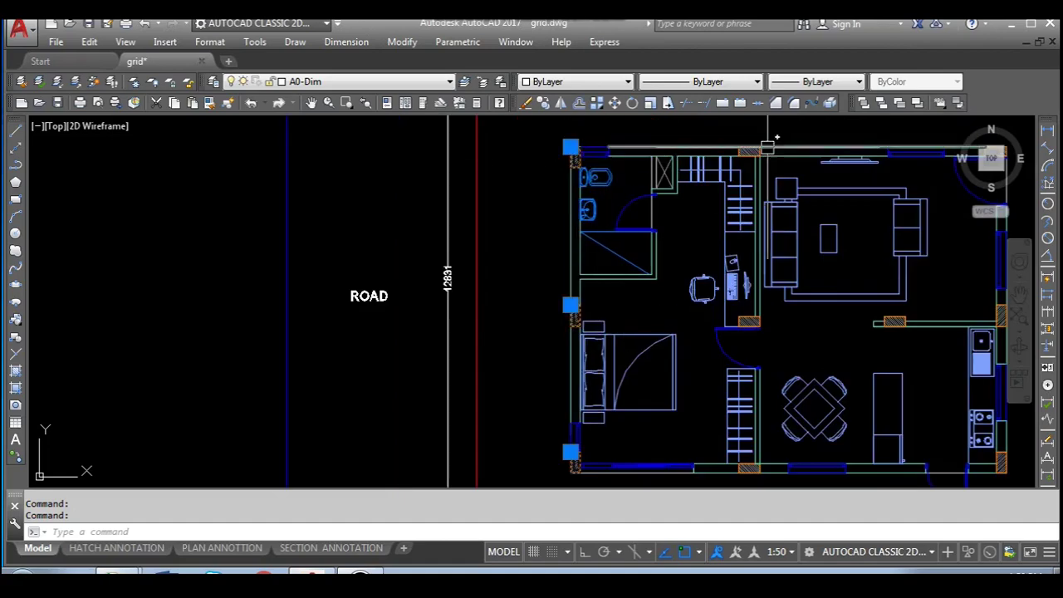
pyautogui.click(768, 315)
pyautogui.scroll(8, 767, 458)
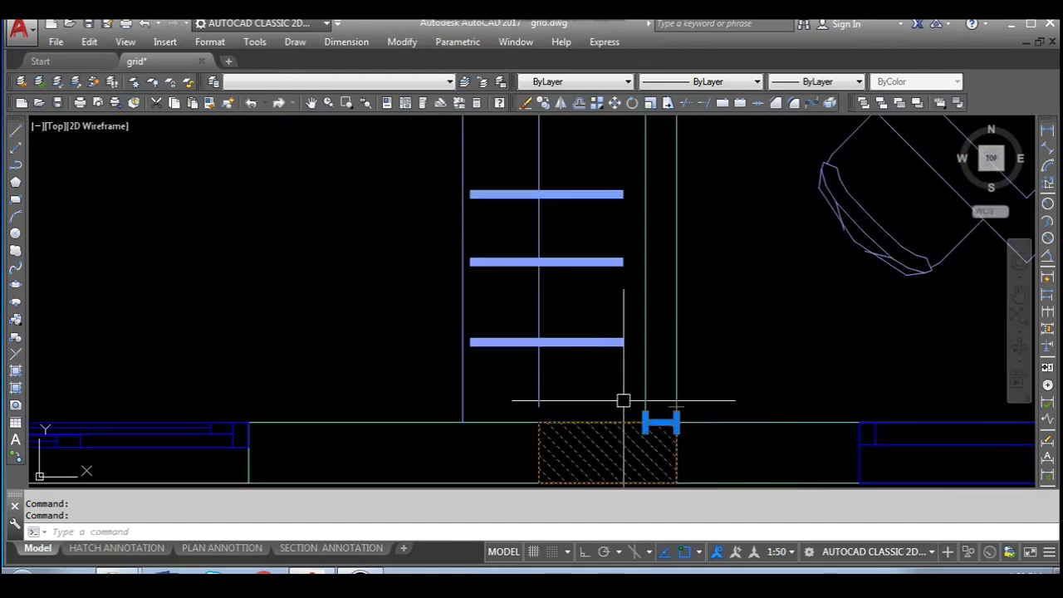
pyautogui.scroll(-10, 623, 400)
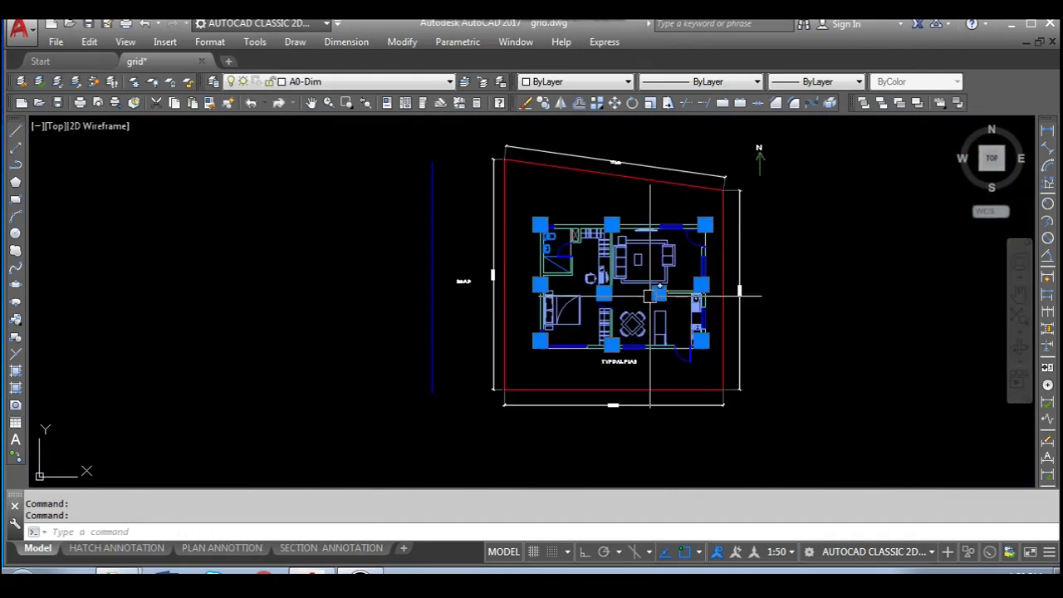
pyautogui.write('co')
pyautogui.press('Return')
pyautogui.click(650, 295)
pyautogui.moveTo(219, 295); pyautogui.dragTo(403, 295, button='middle')
pyautogui.press('F8')
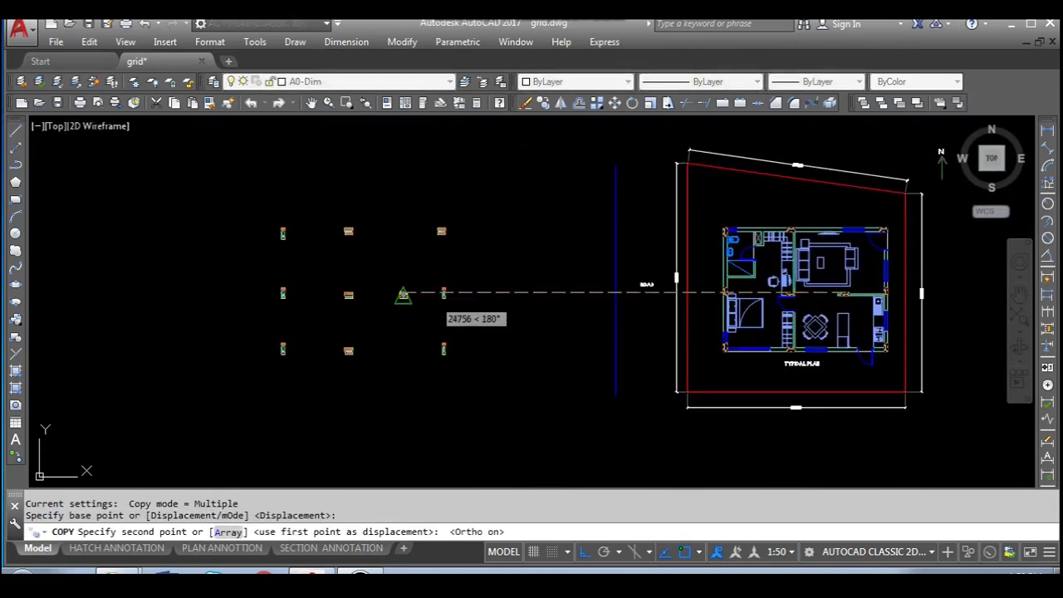
pyautogui.click(395, 295)
pyautogui.press('Escape')
# Step: Examine the layout and alignment of the copied columns
pyautogui.scroll(4, 299, 308)
pyautogui.scroll(-2, 299, 308)
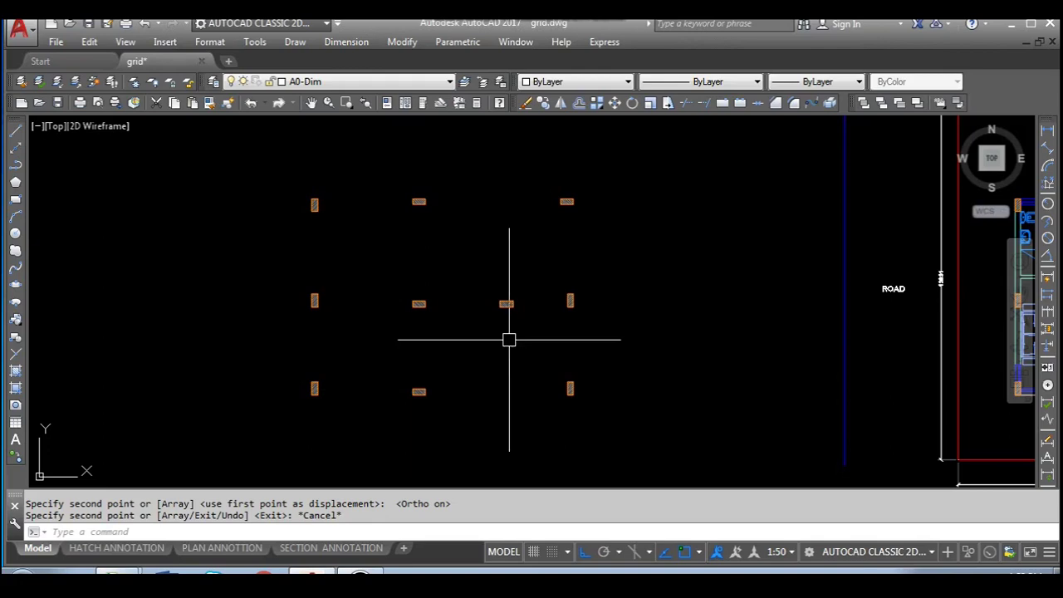
pyautogui.scroll(-3, 401, 238)
pyautogui.scroll(3, 347, 311)
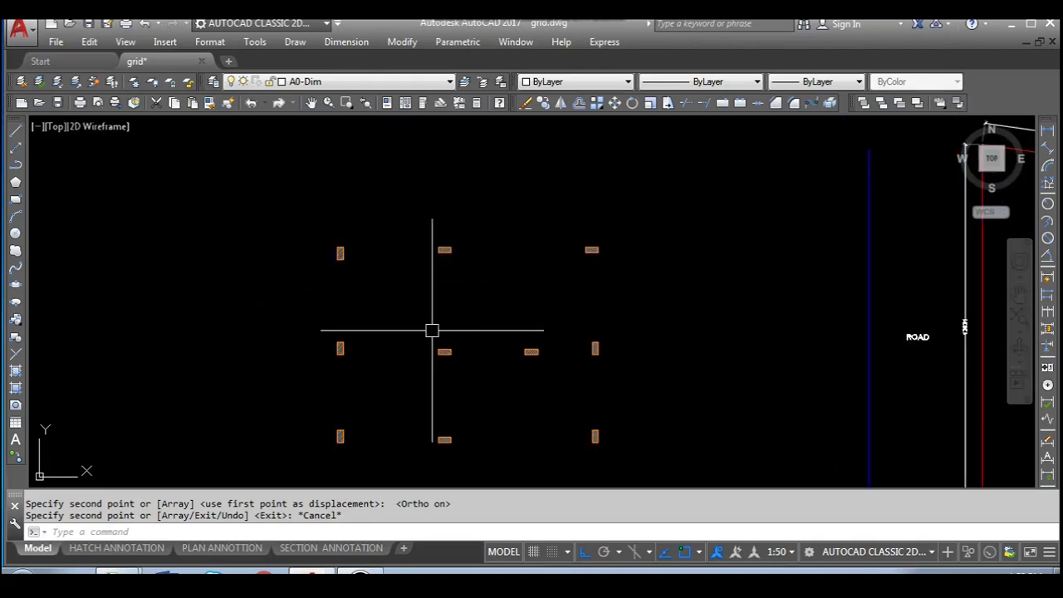
pyautogui.scroll(3, 341, 247)
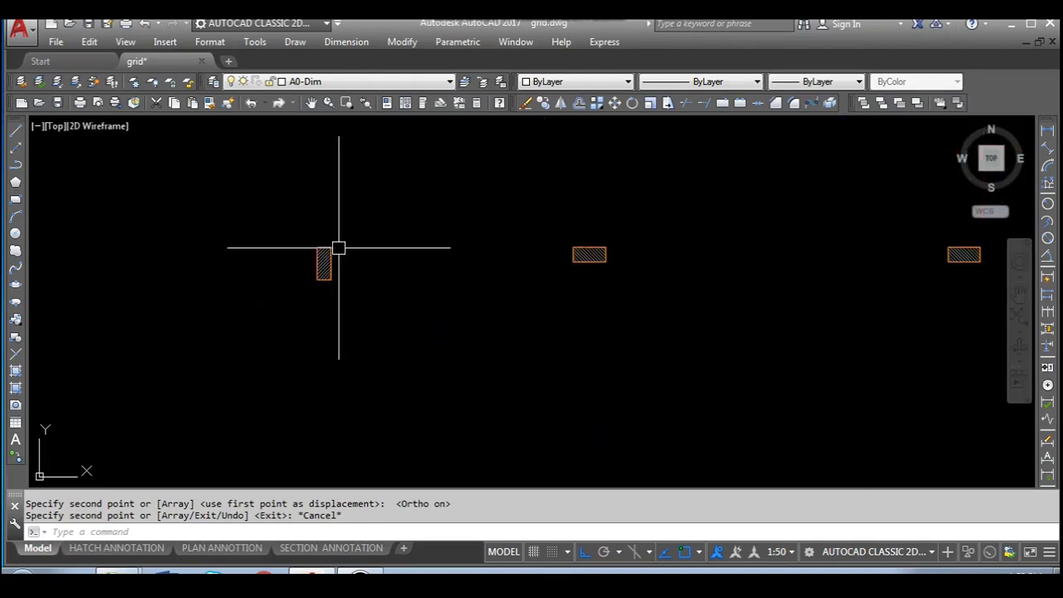
pyautogui.scroll(-3, 336, 228)
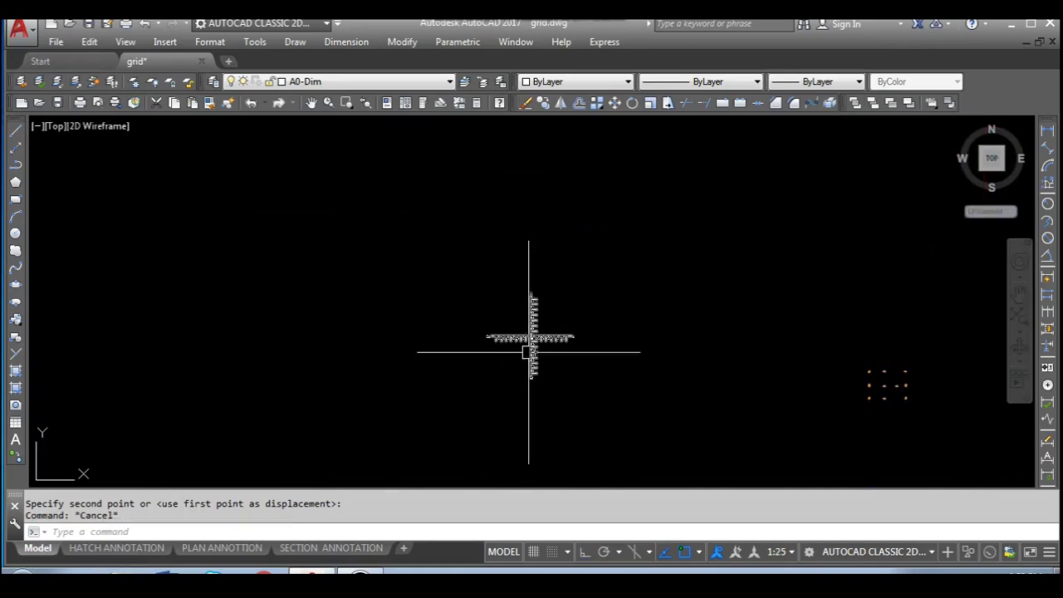
pyautogui.scroll(6, 531, 336)
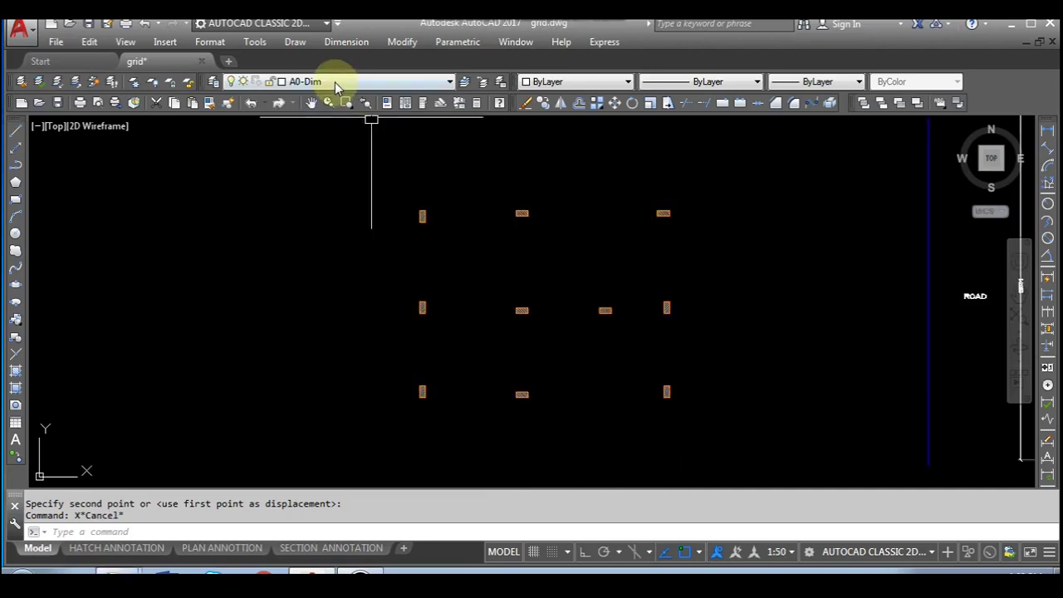
# Step: Make A0-Grid the current layer
pyautogui.click(333, 82)
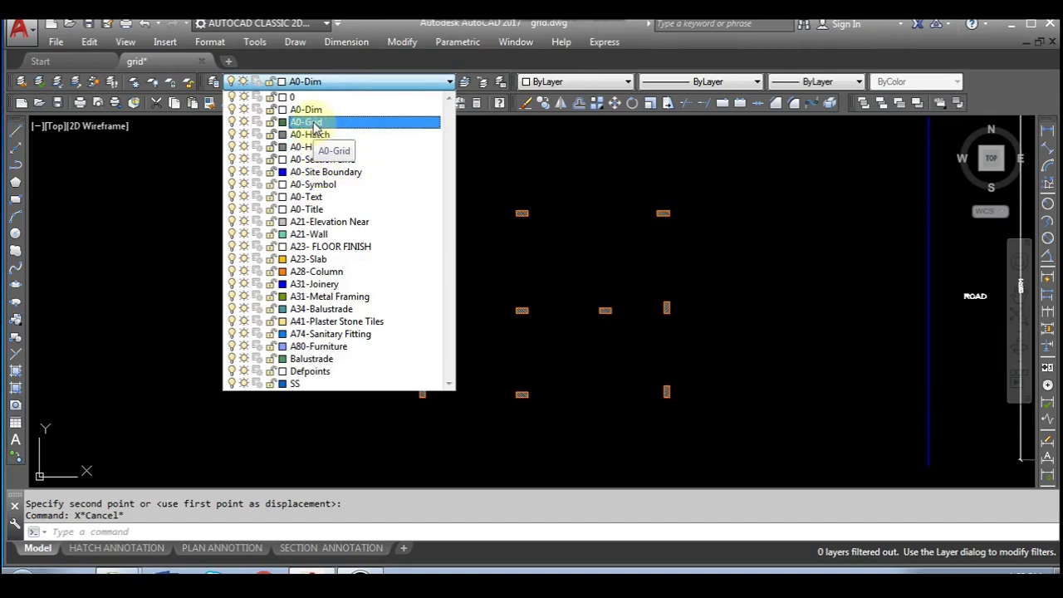
pyautogui.click(314, 123)
pyautogui.press('Escape')
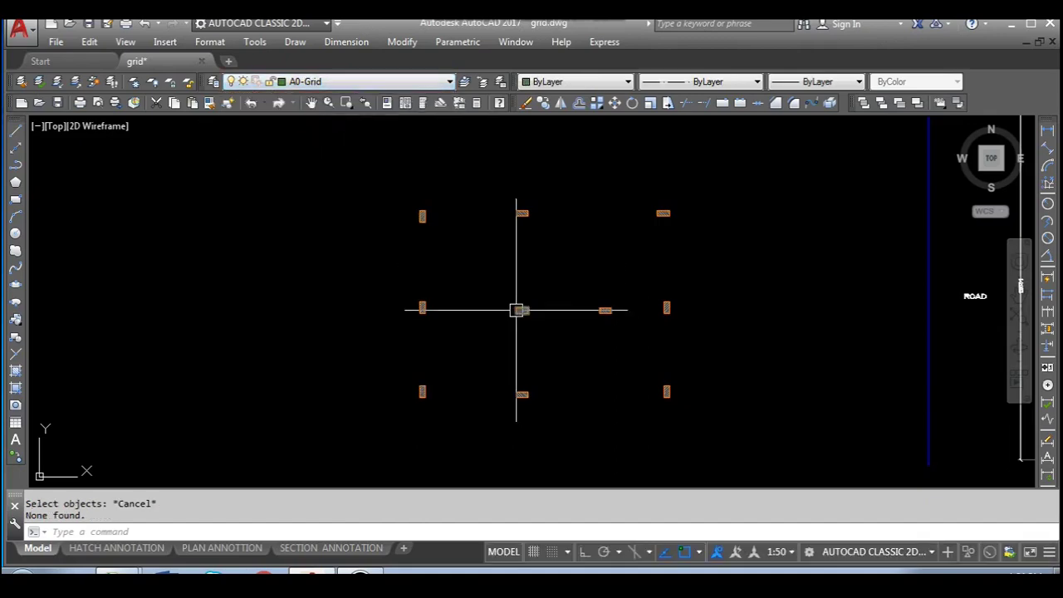
# Step: Draw a horizontal construction line through the upper corner of the northwest column in the copied set
pyautogui.write('xl')
pyautogui.press('Return')
pyautogui.write('H')
pyautogui.press('Return')
pyautogui.scroll(6, 430, 213)
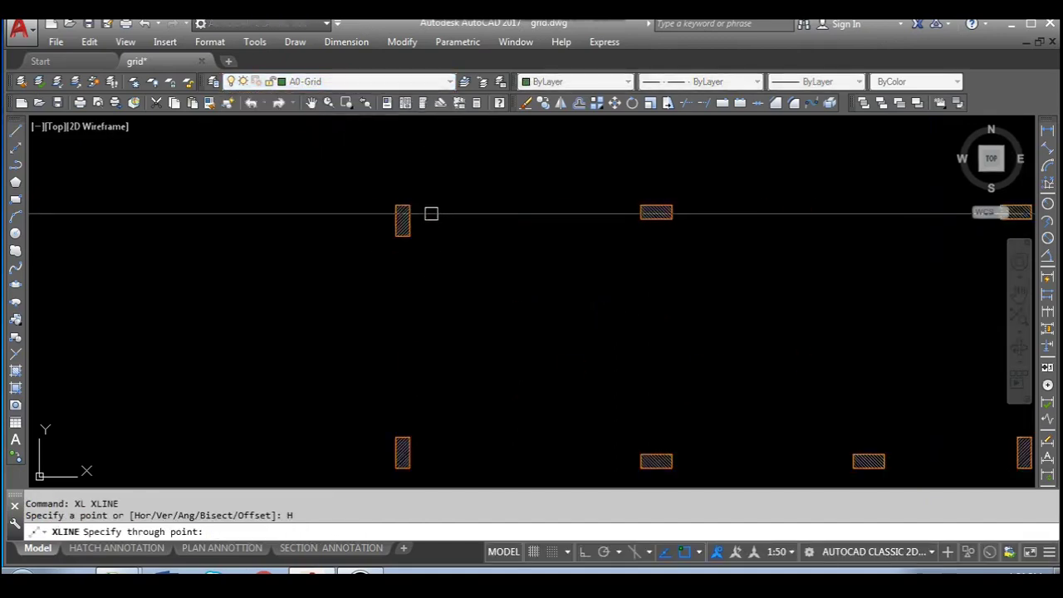
pyautogui.click(395, 201)
pyautogui.scroll(-5, 434, 256)
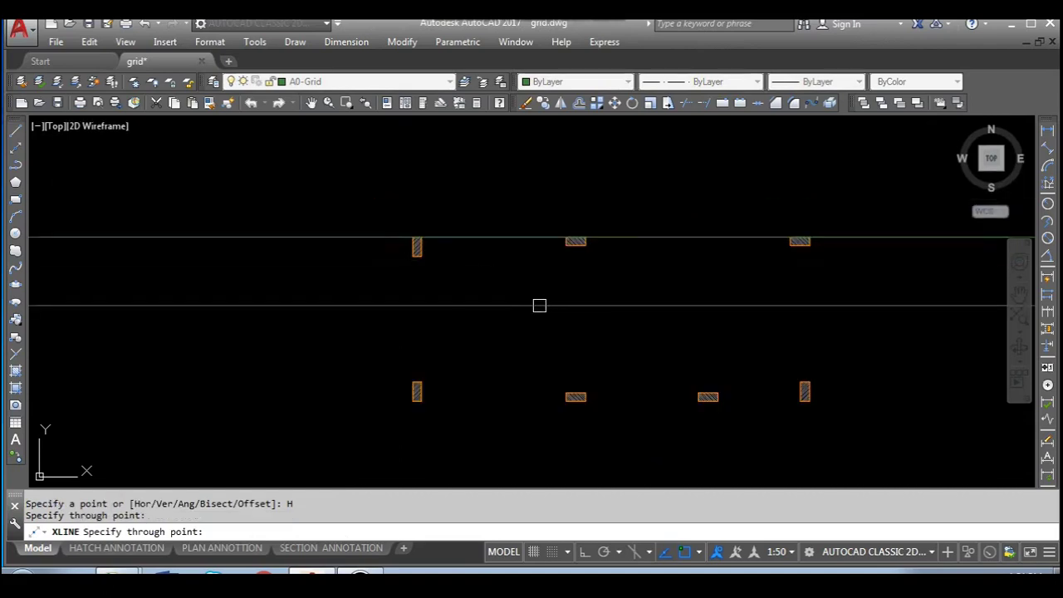
pyautogui.scroll(4, 430, 247)
pyautogui.press('Escape')
pyautogui.scroll(-2, 383, 238)
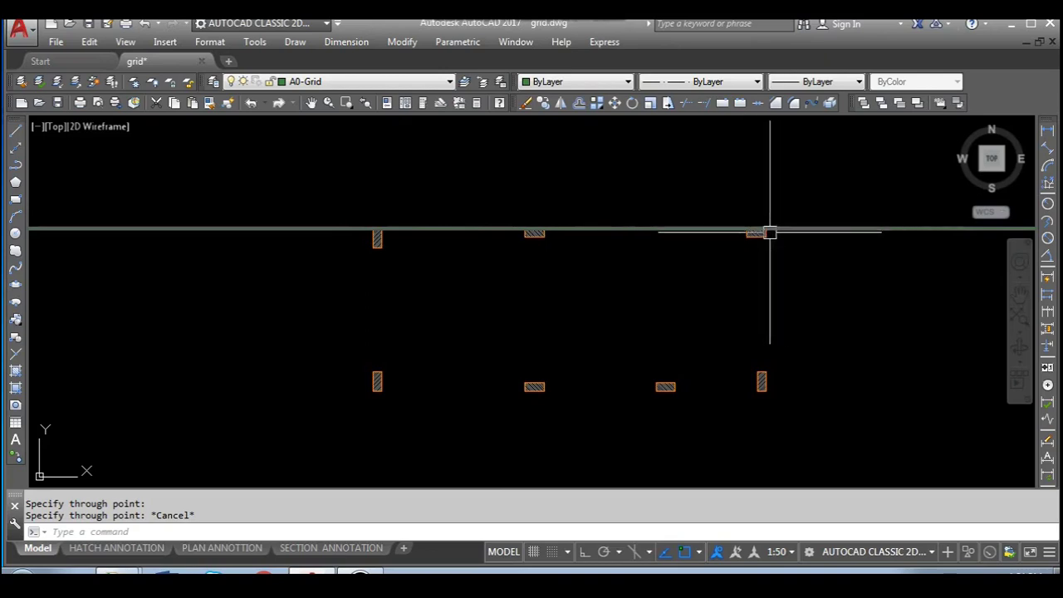
pyautogui.scroll(2, 411, 229)
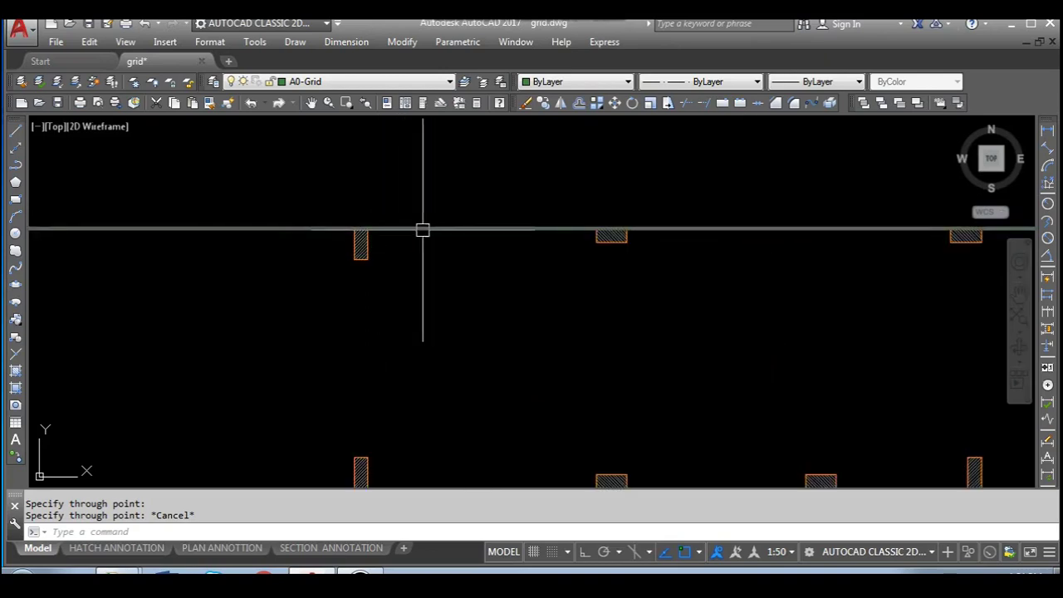
pyautogui.scroll(-2, 419, 229)
pyautogui.scroll(3, 549, 239)
pyautogui.write('dil')
pyautogui.press('Return')
pyautogui.press('Escape')
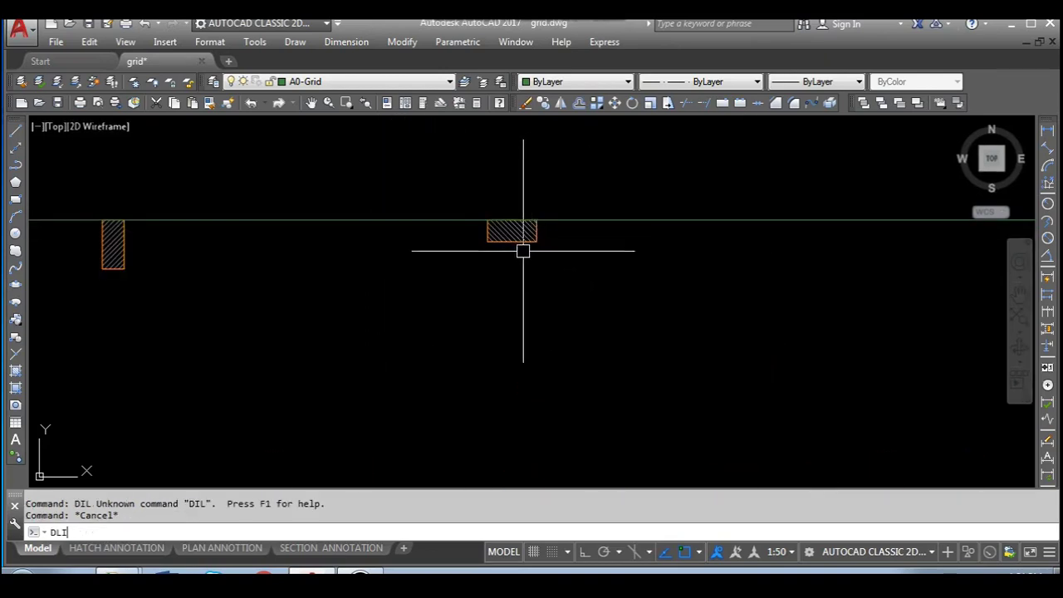
pyautogui.write('dli')
pyautogui.press('Return')
pyautogui.scroll(2, 487, 220)
pyautogui.click(487, 246)
pyautogui.click(498, 274)
pyautogui.scroll(-2, 438, 279)
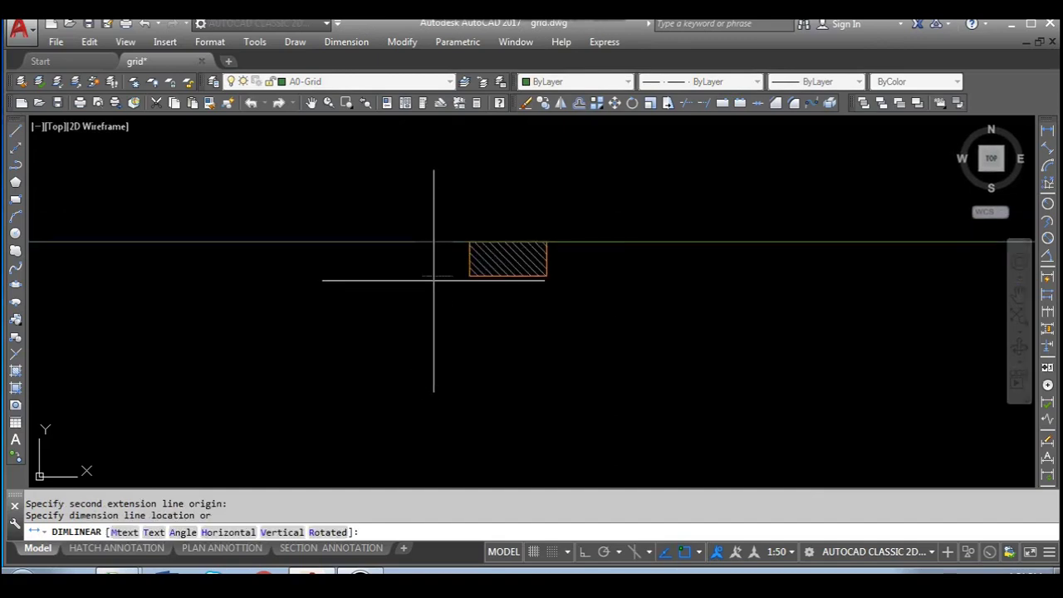
pyautogui.scroll(-4, 433, 280)
pyautogui.press('Escape')
# Step: Move the horizontal construction line from the upper edge of the north row's middle column to that column's centre
pyautogui.moveTo(559, 275); pyautogui.dragTo(517, 271, button='middle')
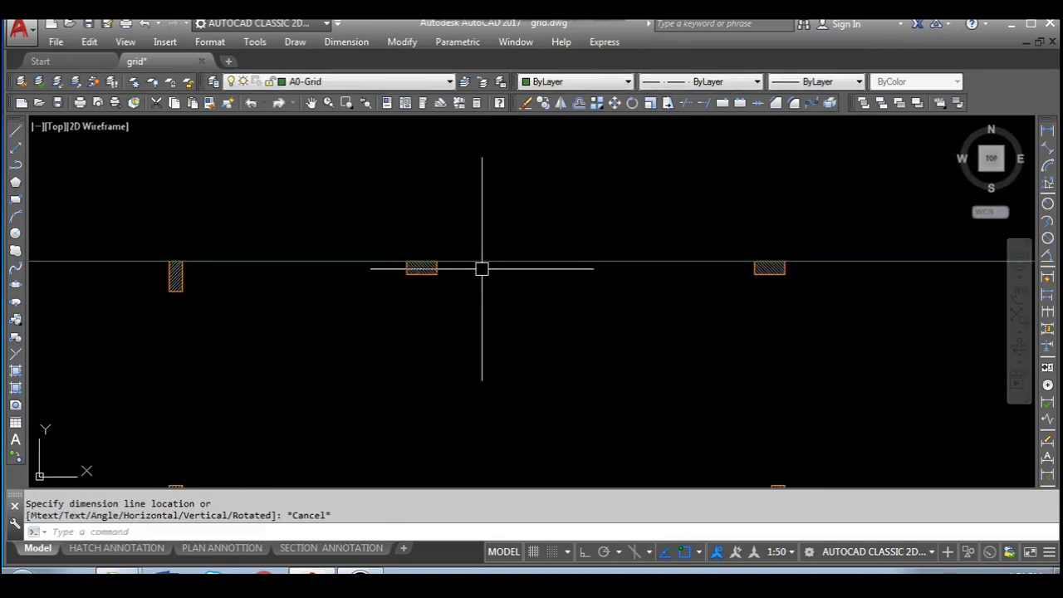
pyautogui.click(480, 265)
pyautogui.write('m')
pyautogui.press('Return')
pyautogui.scroll(8, 407, 271)
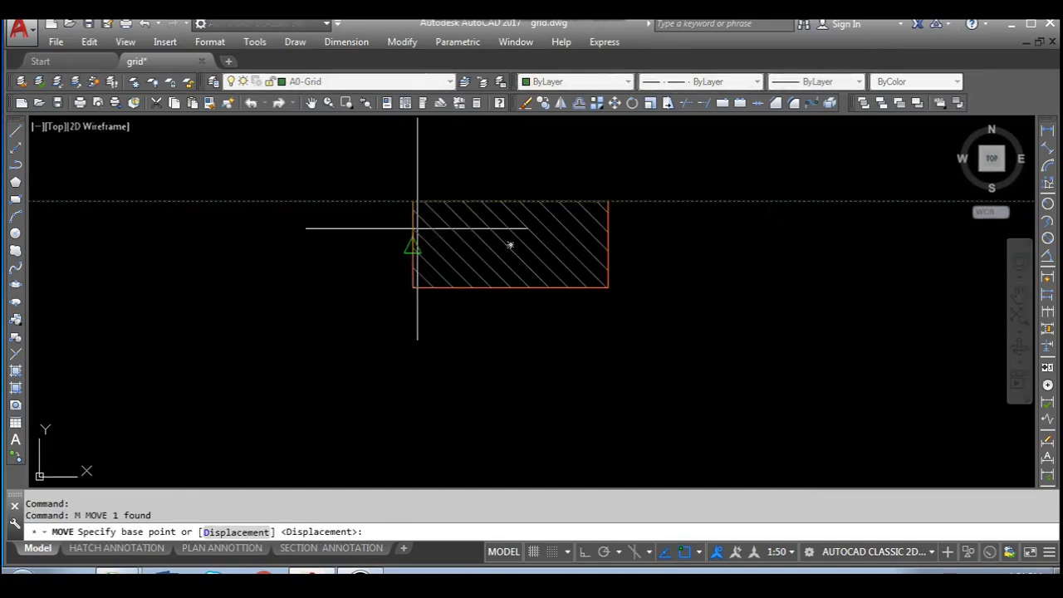
pyautogui.click(412, 201)
pyautogui.click(507, 244)
pyautogui.scroll(-6, 270, 253)
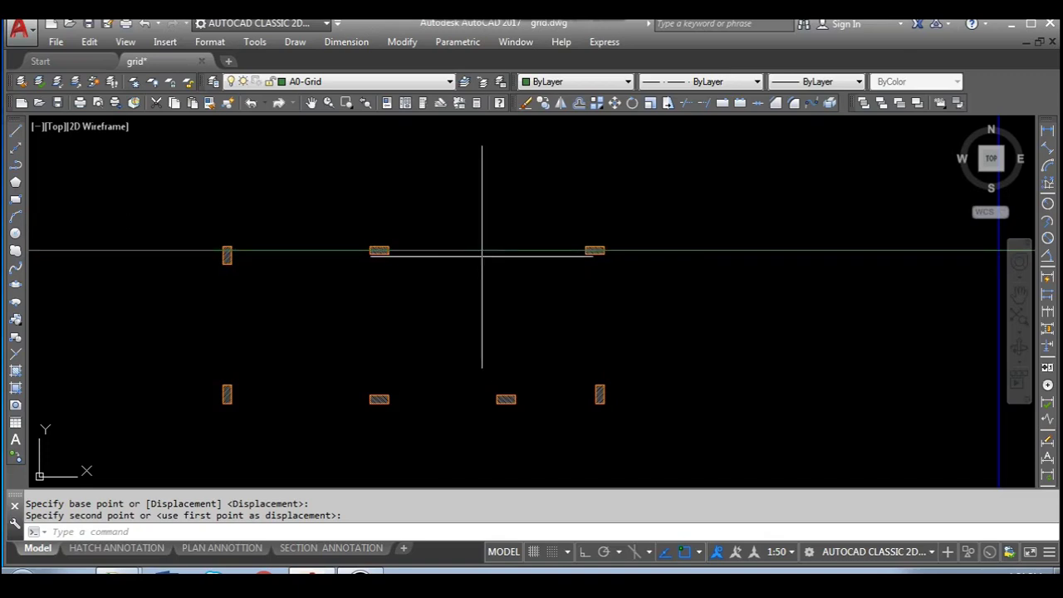
pyautogui.click(487, 254)
pyautogui.click(474, 238)
pyautogui.write('co')
pyautogui.press('Return')
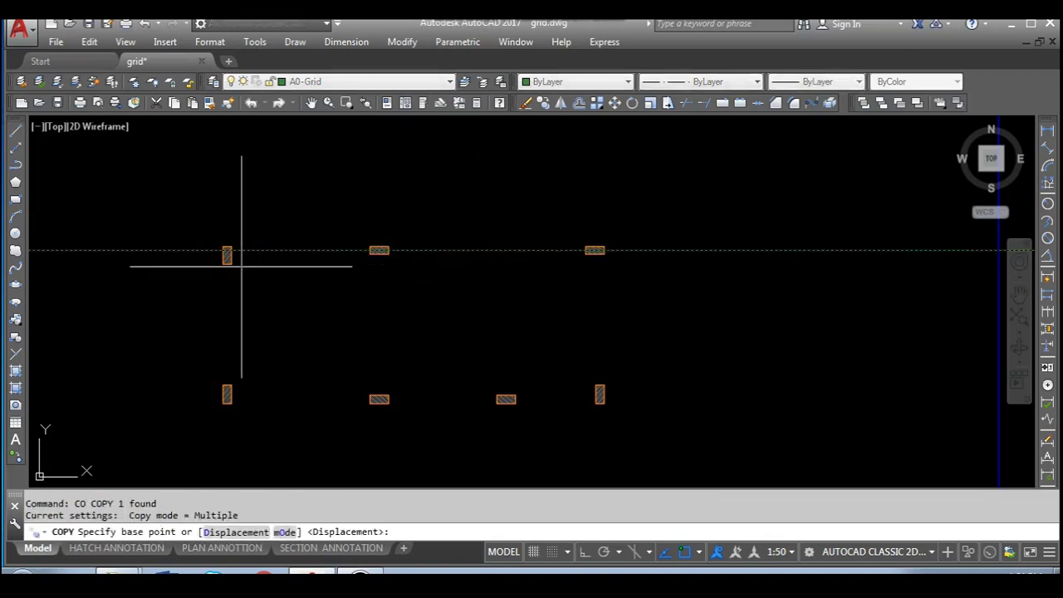
pyautogui.scroll(6, 227, 258)
pyautogui.scroll(-5, 211, 219)
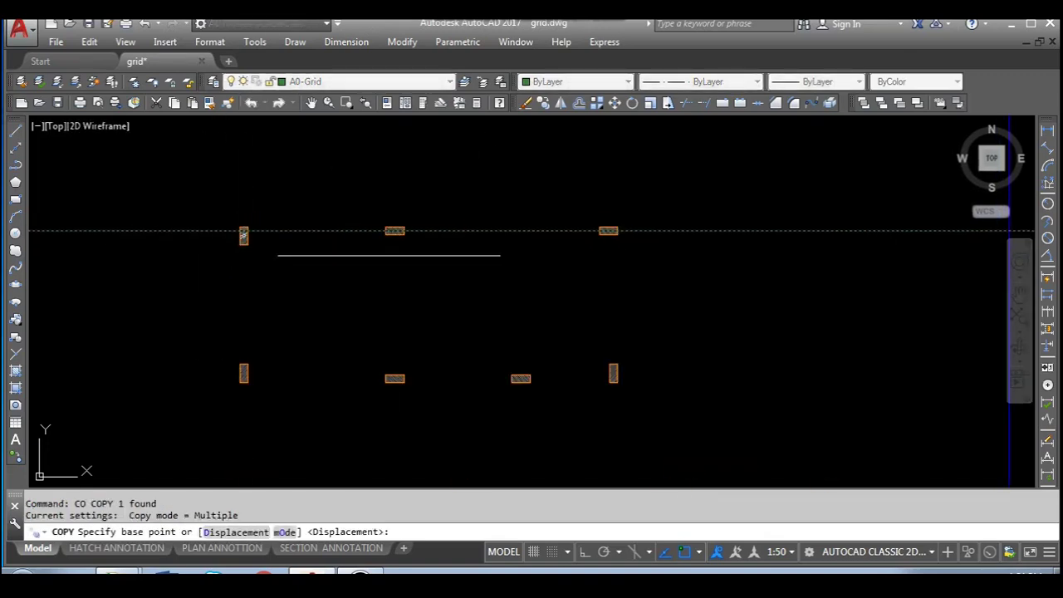
pyautogui.scroll(3, 459, 263)
pyautogui.press('Escape')
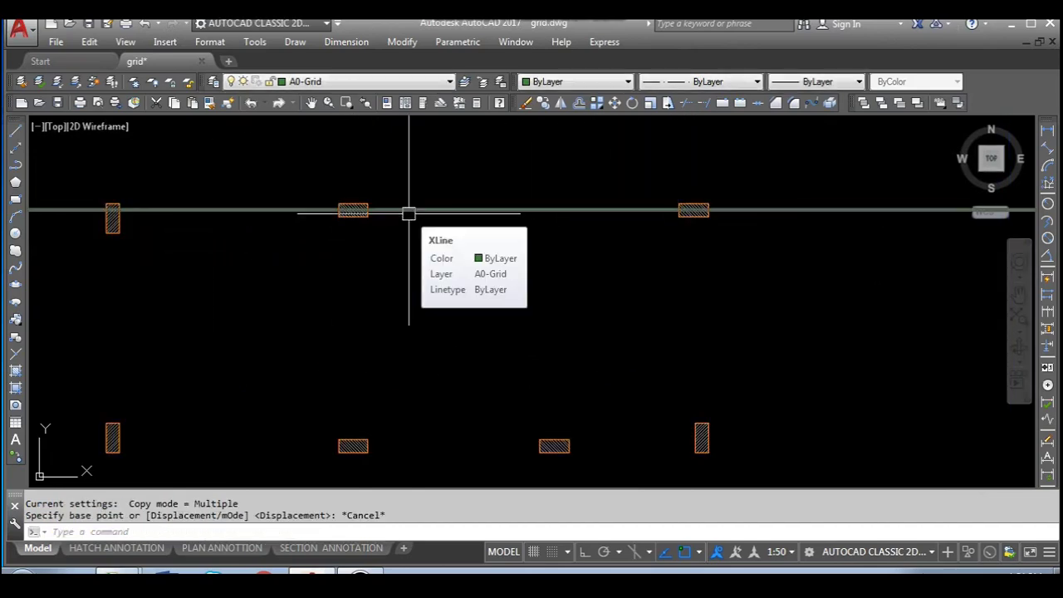
# Step: Move the middle column of the north row downward, clear of the horizontal construction line
pyautogui.click(309, 184)
pyautogui.click(405, 223)
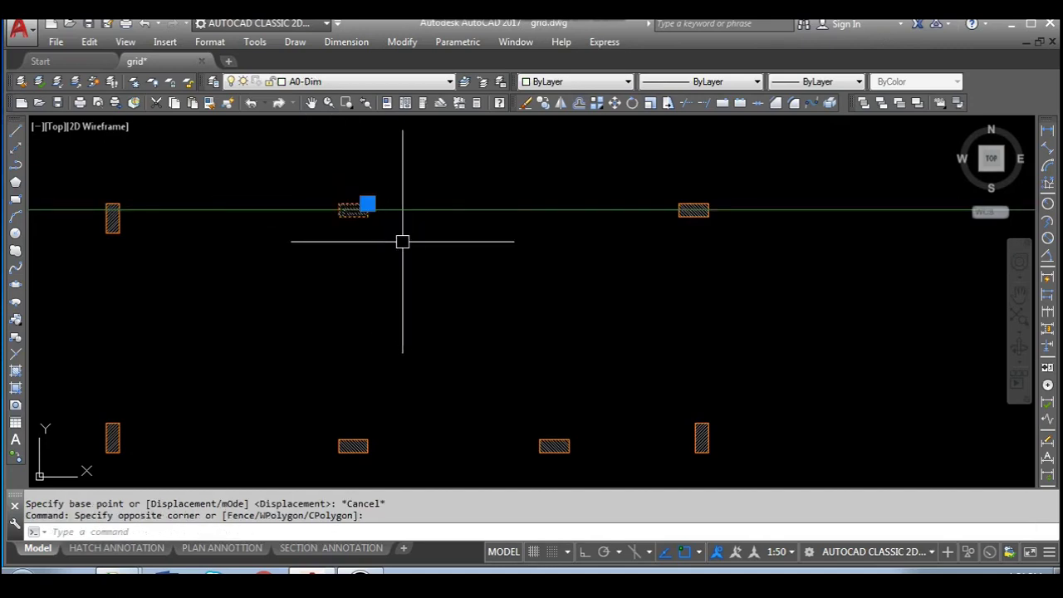
pyautogui.write('m')
pyautogui.press('Return')
pyautogui.click(413, 253)
pyautogui.click(412, 299)
pyautogui.press('Escape')
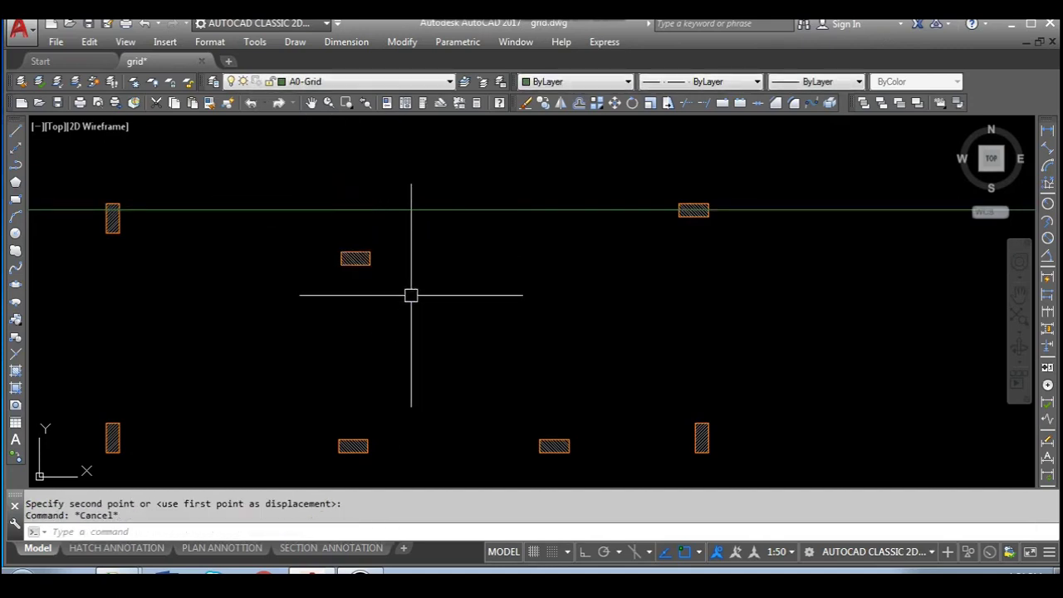
# Step: Move the displaced middle column part of the way back up toward the horizontal construction line
pyautogui.click(406, 237)
pyautogui.click(356, 291)
pyautogui.write('m')
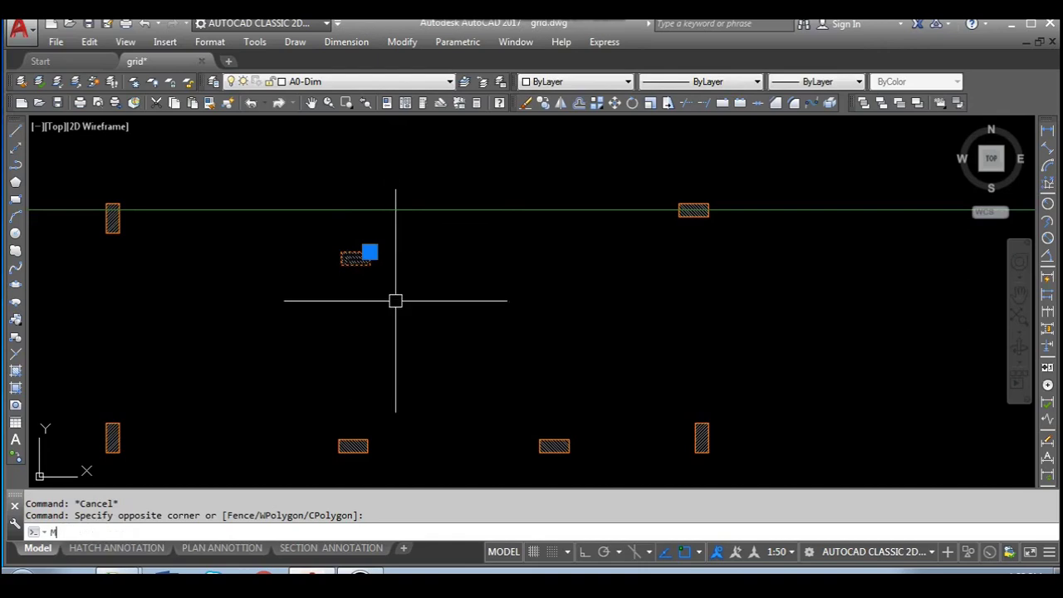
pyautogui.press('Return')
pyautogui.click(410, 336)
pyautogui.click(406, 324)
# Step: Move the horizontal construction line down to the upper corner of the displaced middle column
pyautogui.click(388, 211)
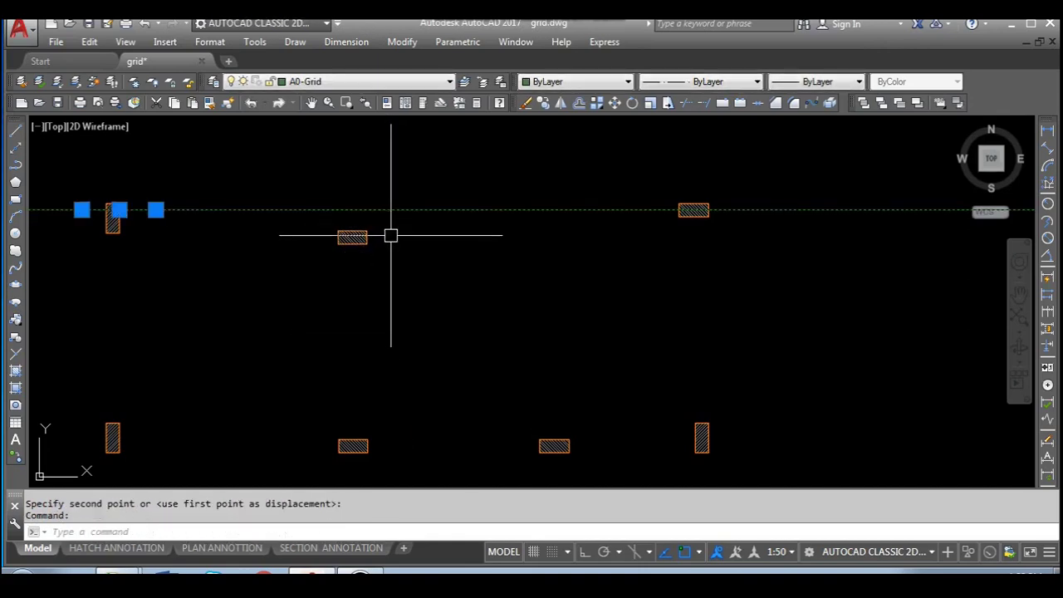
pyautogui.write('m')
pyautogui.press('Return')
pyautogui.click(119, 212)
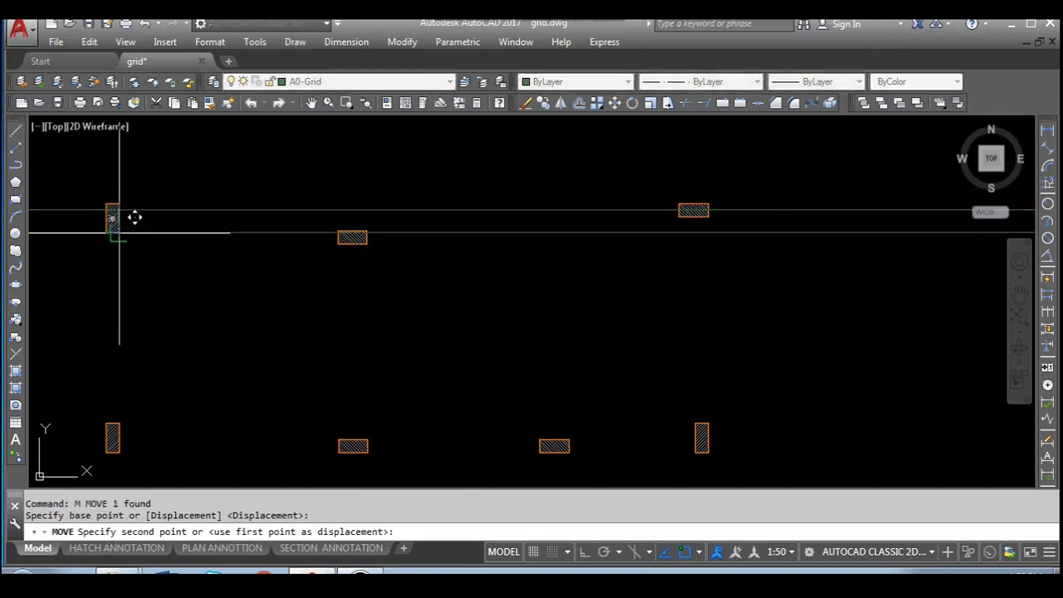
pyautogui.click(338, 232)
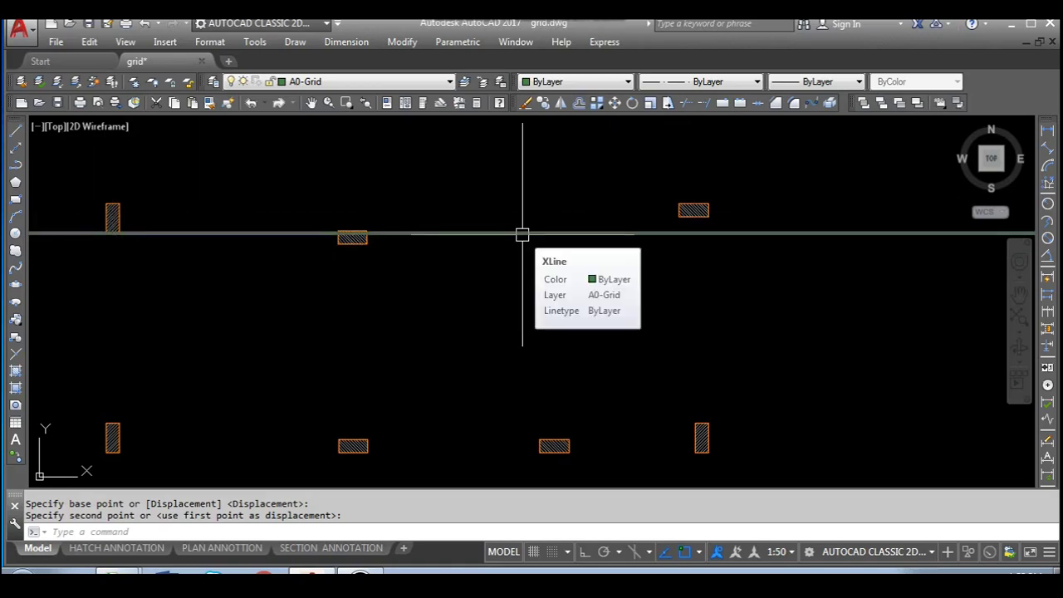
# Step: Undo the last two moves involving the horizontal construction line and the north row's middle column
pyautogui.hotkey('ctrl', 'z')
pyautogui.hotkey('ctrl', 'z')
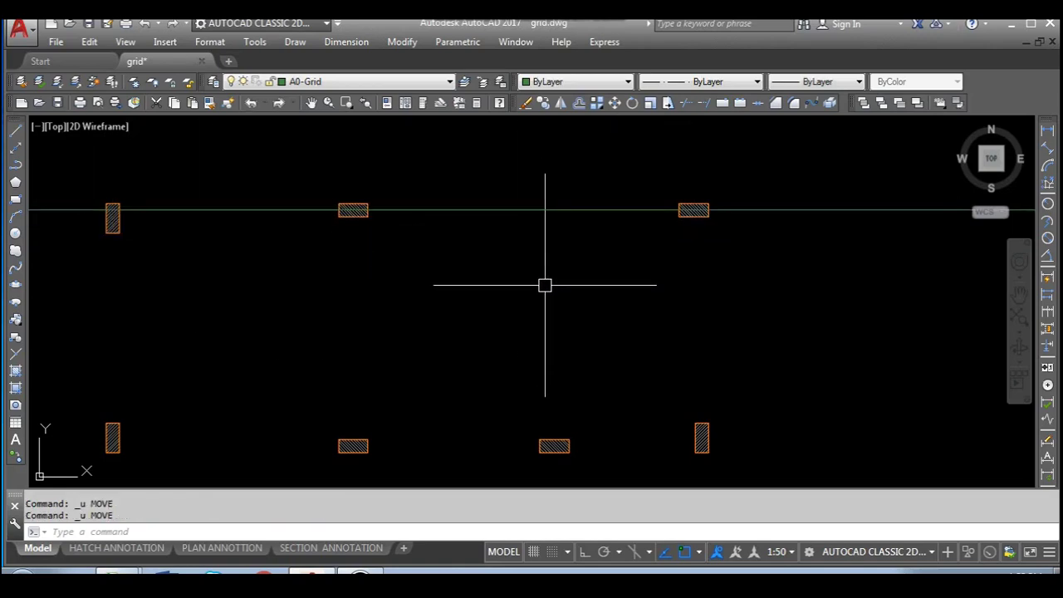
# Step: Draw a horizontal construction line through the centre of the second column in the middle row
pyautogui.scroll(-4, 589, 260)
pyautogui.scroll(2, 483, 287)
pyautogui.write('xl')
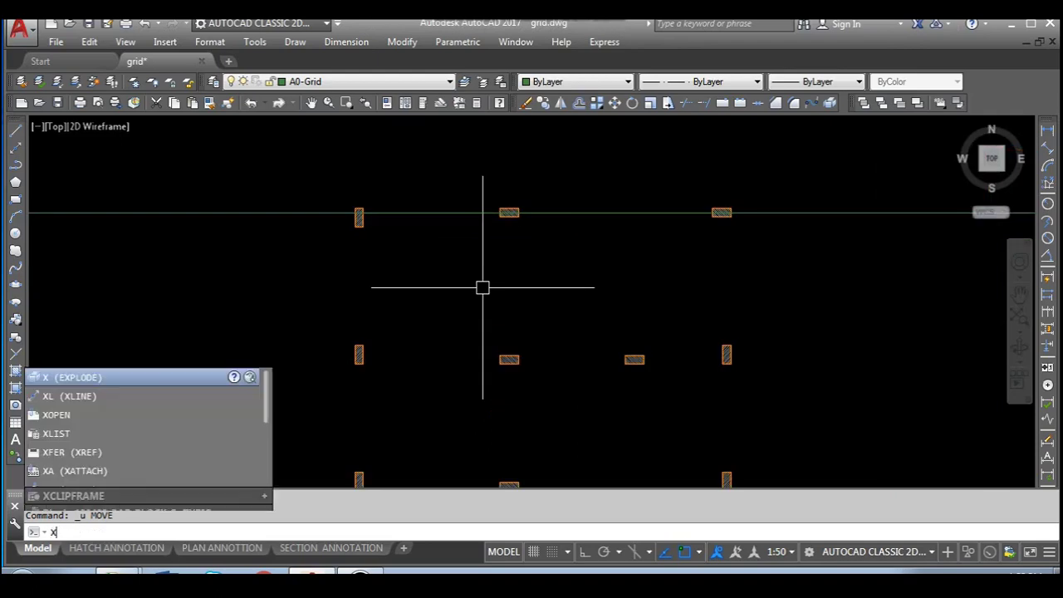
pyautogui.press('Return')
pyautogui.write('H')
pyautogui.press('Return')
pyautogui.scroll(2, 359, 374)
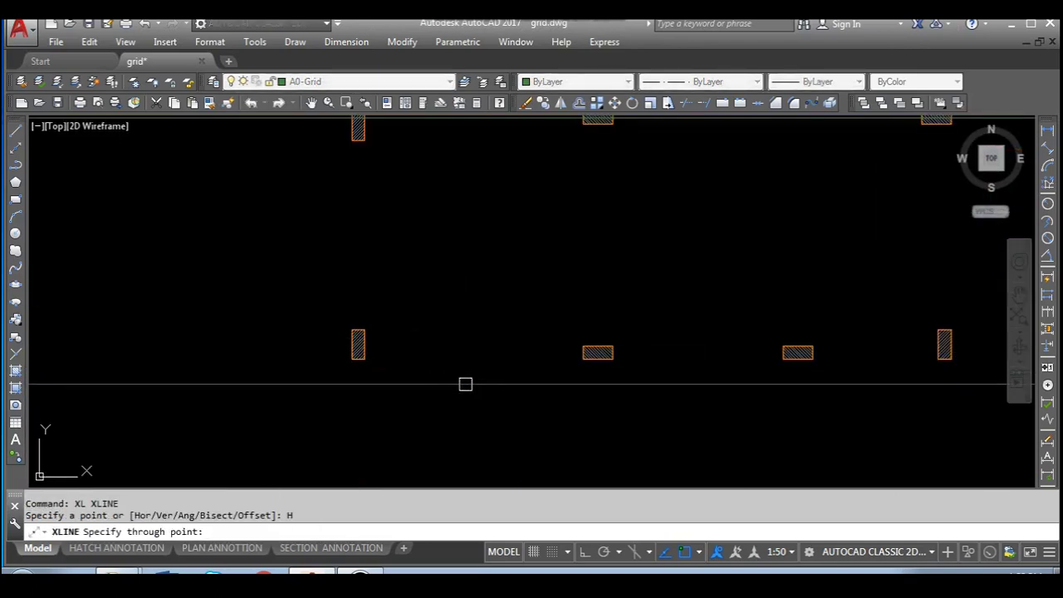
pyautogui.click(586, 354)
pyautogui.scroll(-2, 430, 335)
pyautogui.scroll(-2, 430, 335)
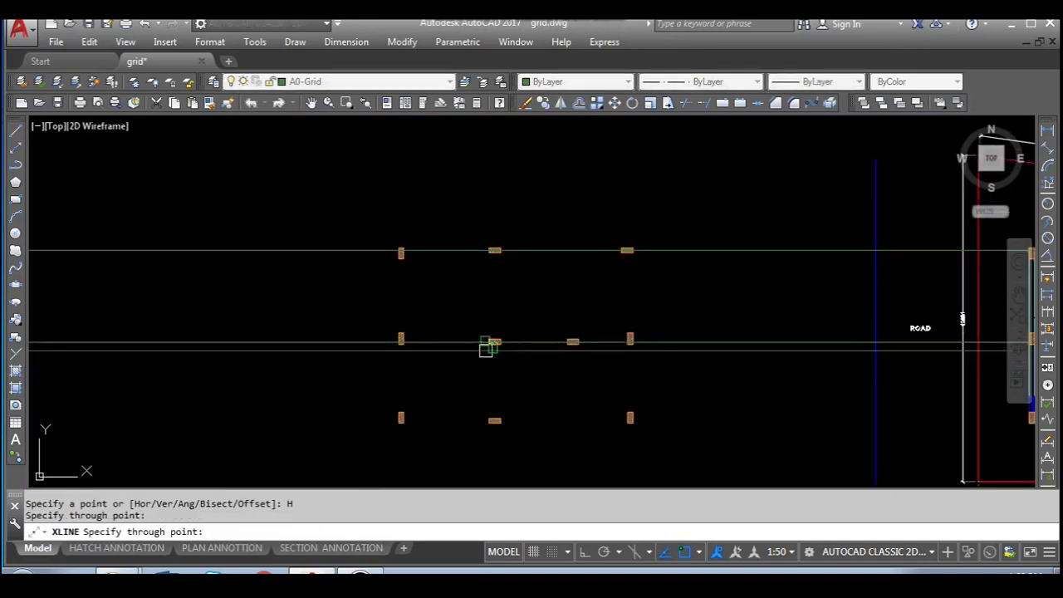
pyautogui.scroll(4, 487, 346)
pyautogui.scroll(-2, 493, 343)
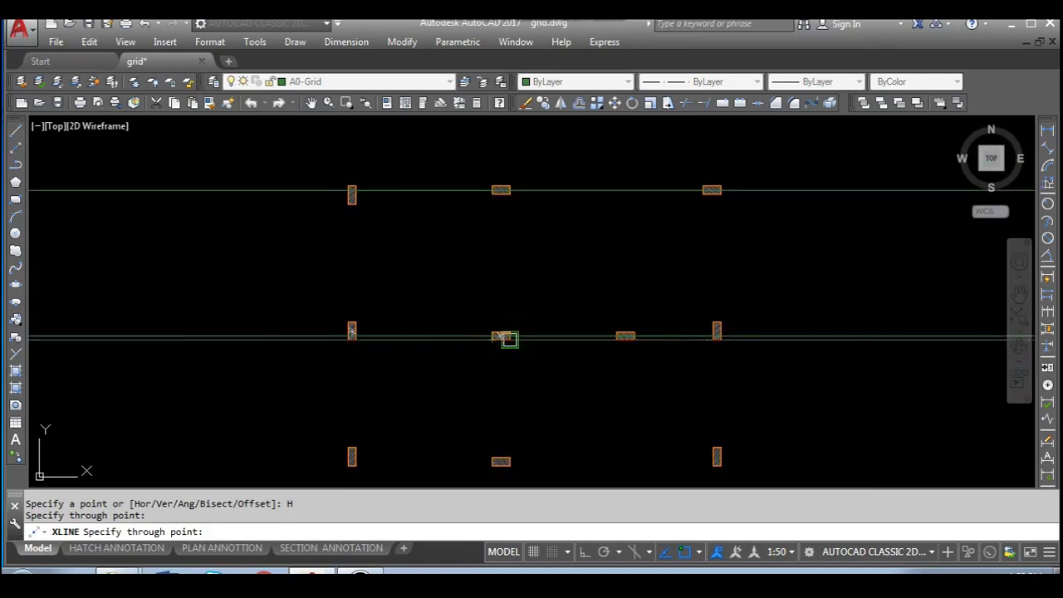
pyautogui.click(730, 334)
pyautogui.press('Escape')
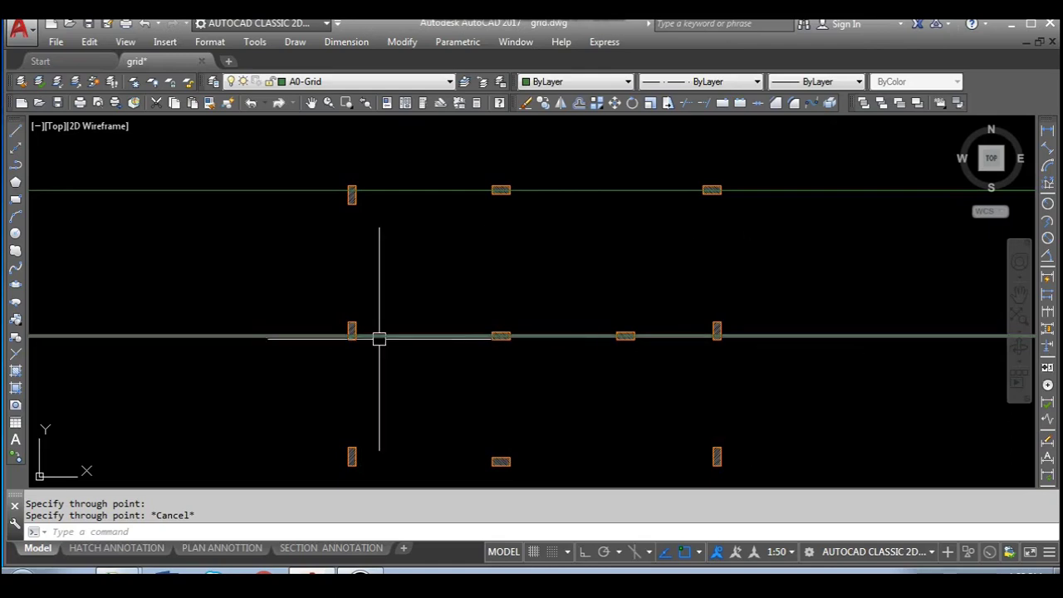
# Step: Draw a horizontal construction line through the centre of the south row's middle column
pyautogui.scroll(-2, 407, 340)
pyautogui.write('x')
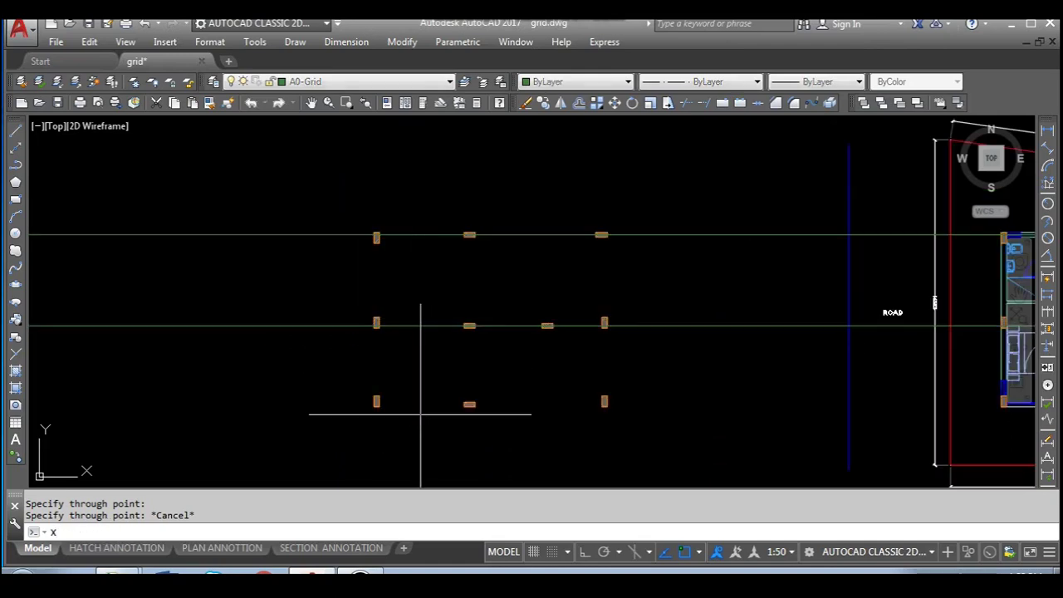
pyautogui.write('l')
pyautogui.press('Return')
pyautogui.write('h')
pyautogui.press('Return')
pyautogui.scroll(5, 449, 419)
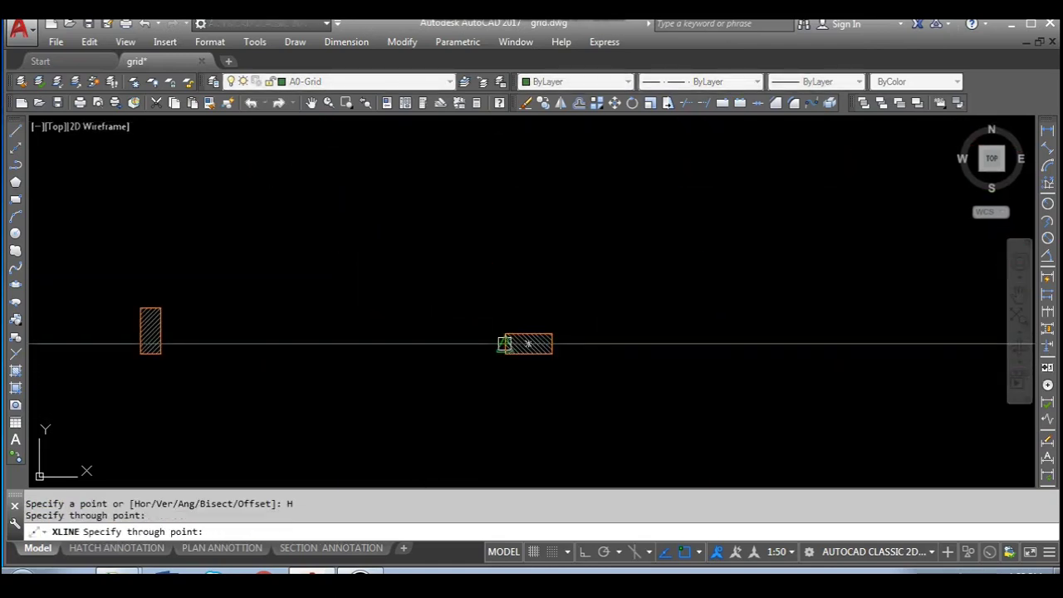
pyautogui.scroll(-3, 470, 420)
pyautogui.press('Escape')
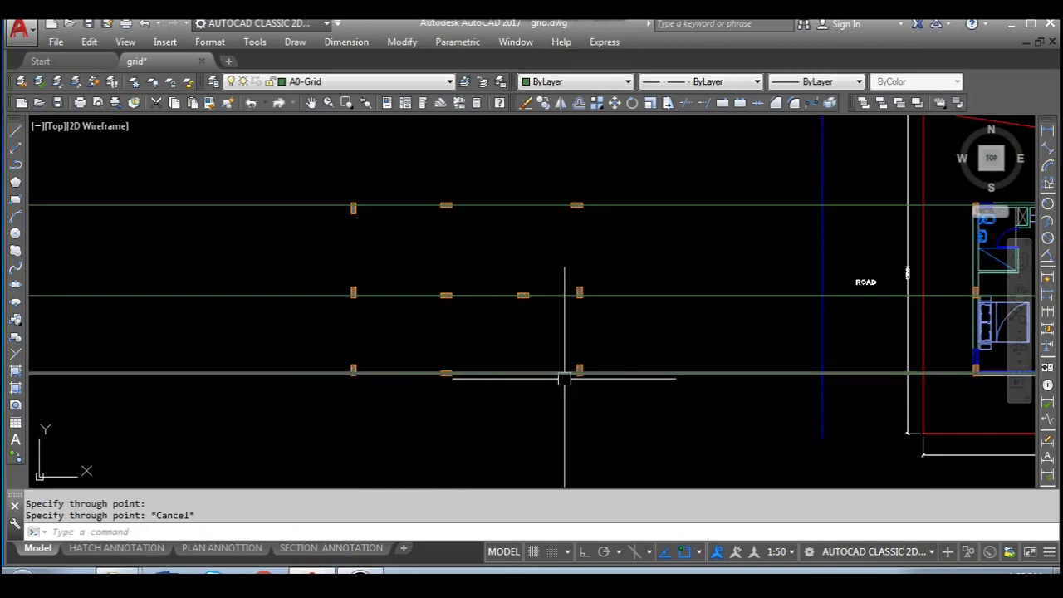
# Step: Draw two vertical construction lines as temporary limits, one just west and one just east of the column set
pyautogui.write('xl')
pyautogui.press('Return')
pyautogui.write('v')
pyautogui.press('Return')
pyautogui.click(331, 412)
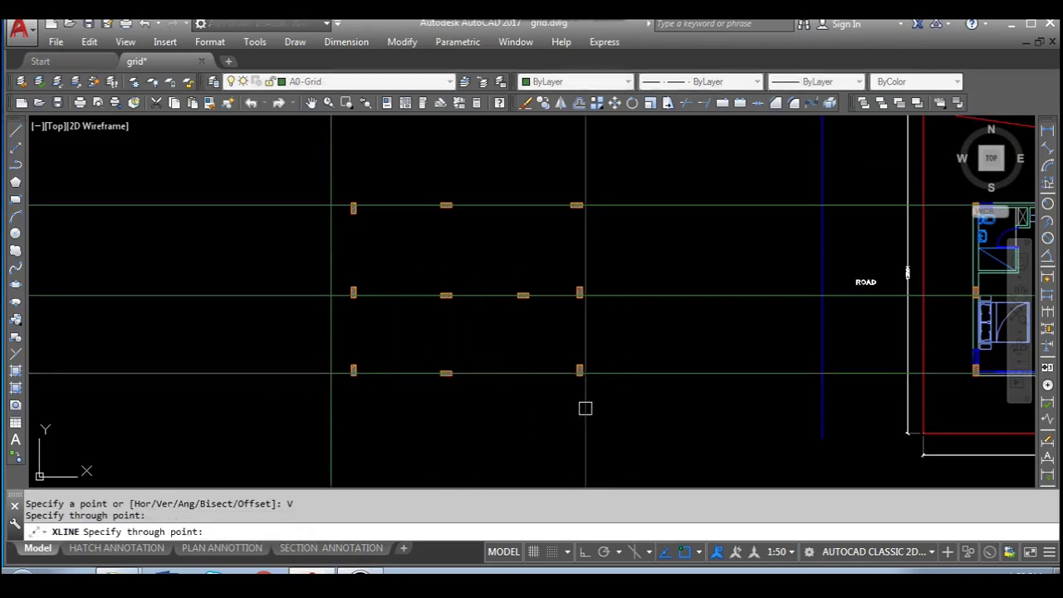
pyautogui.click(608, 412)
pyautogui.press('Escape')
# Step: Trim the three horizontal grid lines outside the two outer vertical construction lines
pyautogui.write('tr')
pyautogui.press('Return')
pyautogui.click(448, 332)
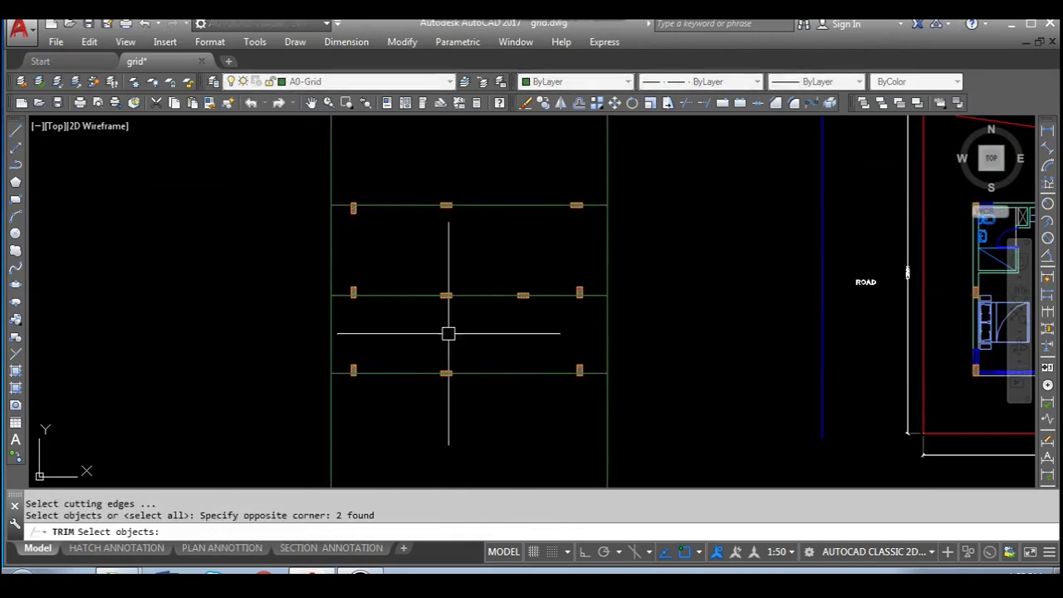
pyautogui.press('Return')
pyautogui.press('Escape')
# Step: Erase the two vertical construction lines that served as limits on either side of the columns
pyautogui.scroll(2, 296, 205)
pyautogui.click(351, 277)
pyautogui.press('Delete')
pyautogui.click(793, 250)
pyautogui.press('Delete')
pyautogui.scroll(-2, 557, 282)
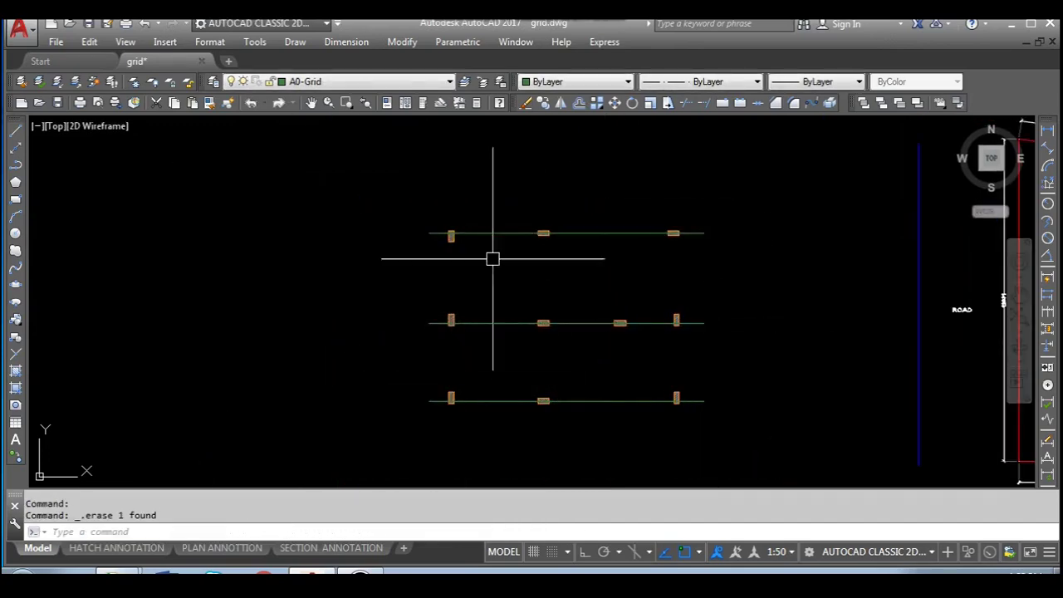
pyautogui.write('xL')
pyautogui.press('Return')
pyautogui.write('v')
pyautogui.press('Return')
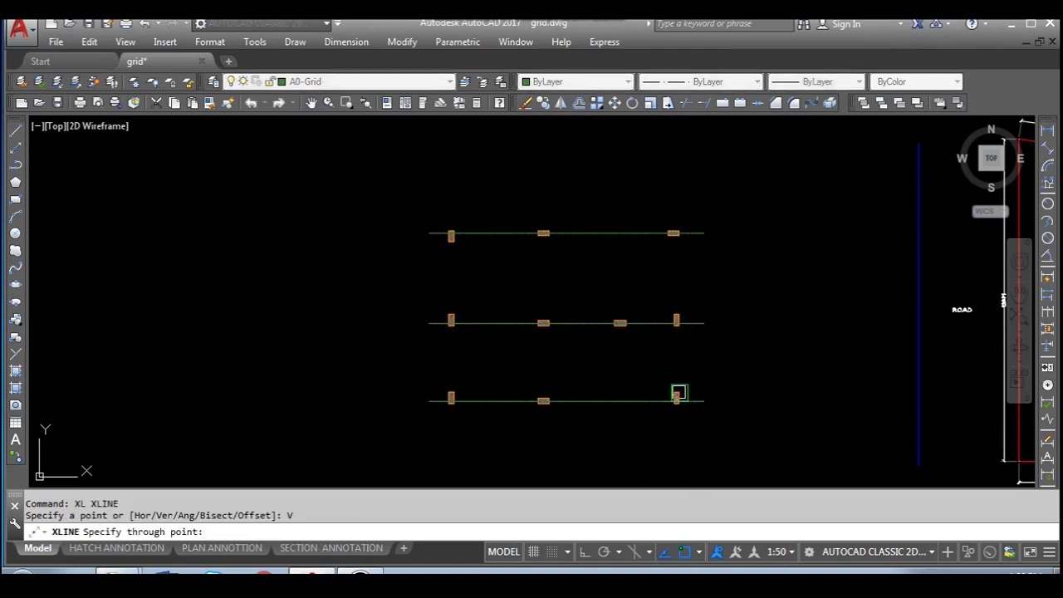
pyautogui.press('Escape')
# Step: Draw a vertical construction line through the upper-edge midpoint of the north row's westmost column
pyautogui.write('xl')
pyautogui.press('Return')
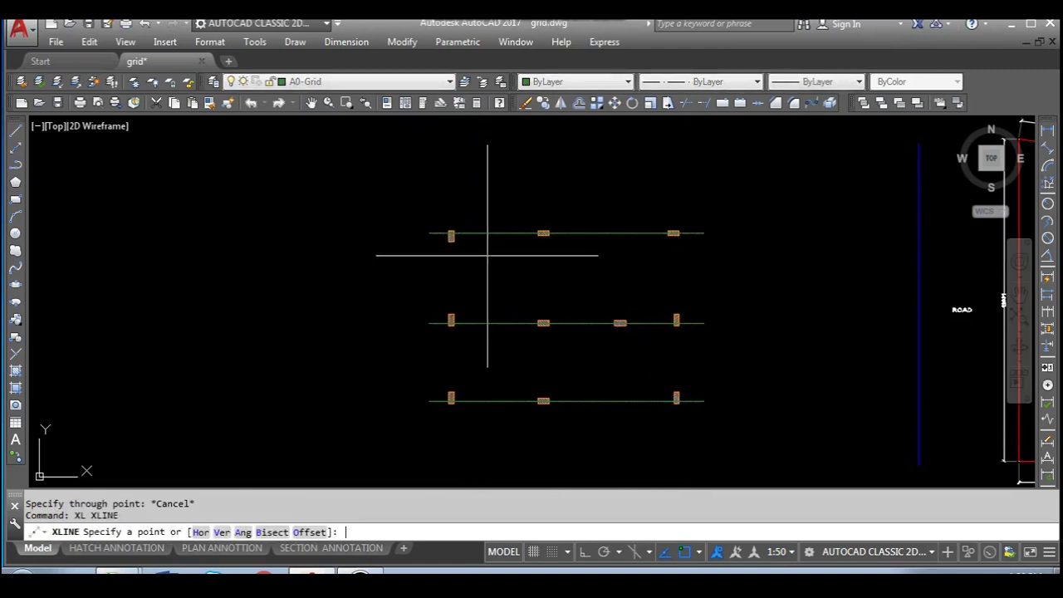
pyautogui.write('v')
pyautogui.press('Return')
pyautogui.scroll(2, 462, 219)
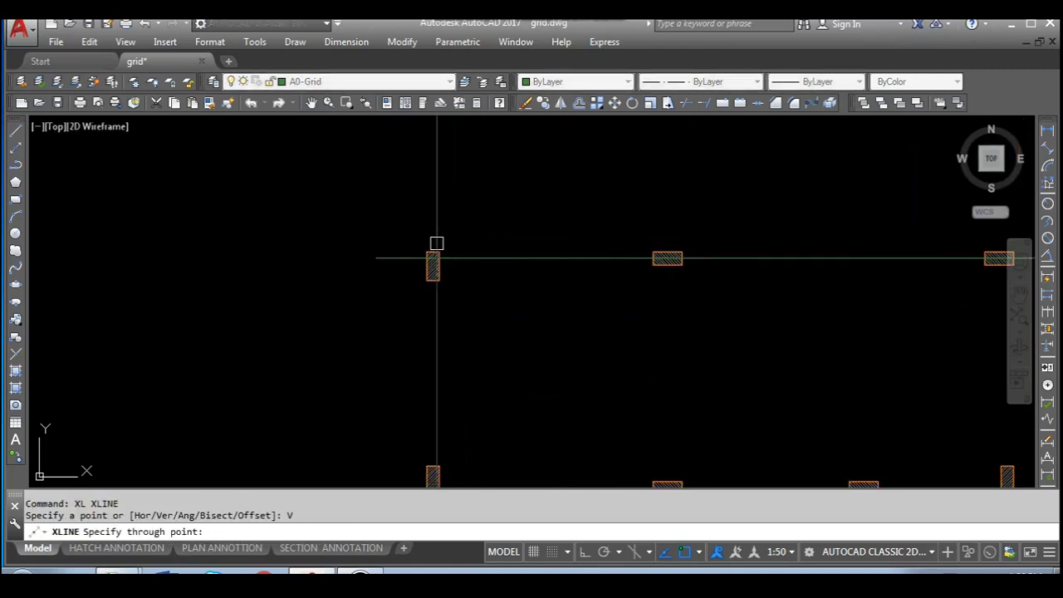
pyautogui.scroll(3, 430, 251)
pyautogui.click(435, 256)
pyautogui.scroll(-4, 462, 193)
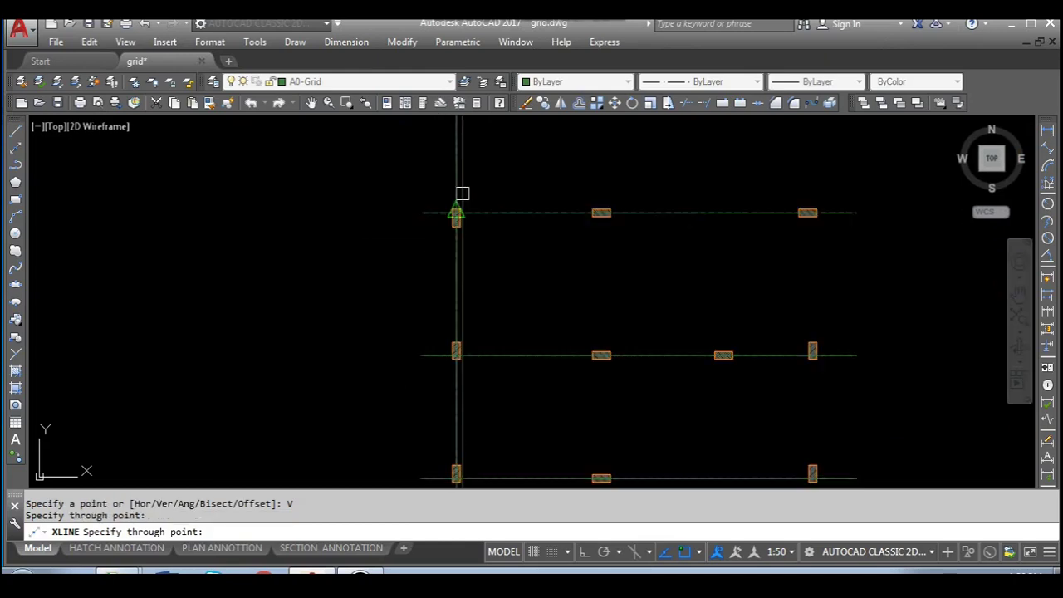
# Step: Add a vertical construction line through the centre of the north row's middle column
pyautogui.scroll(-2, 456, 188)
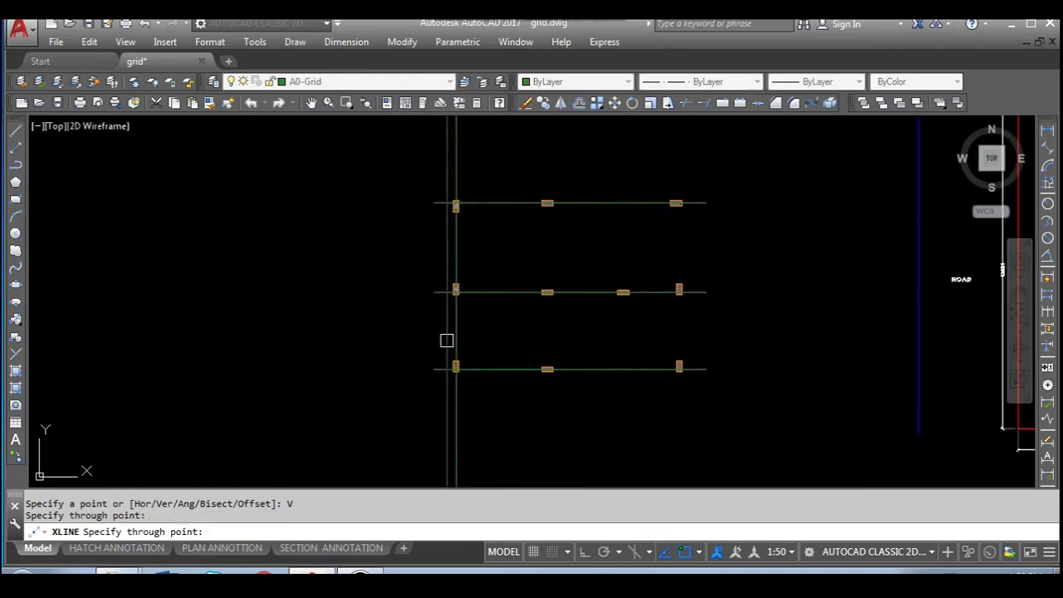
pyautogui.scroll(3, 552, 192)
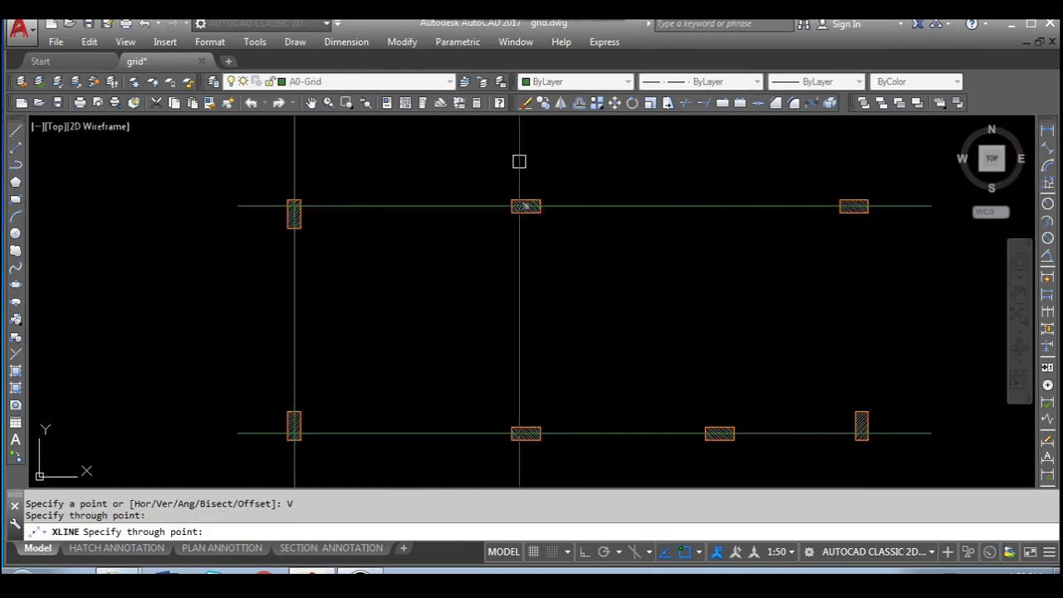
pyautogui.scroll(-2, 523, 171)
pyautogui.scroll(4, 523, 183)
pyautogui.click(507, 193)
pyautogui.scroll(-4, 549, 178)
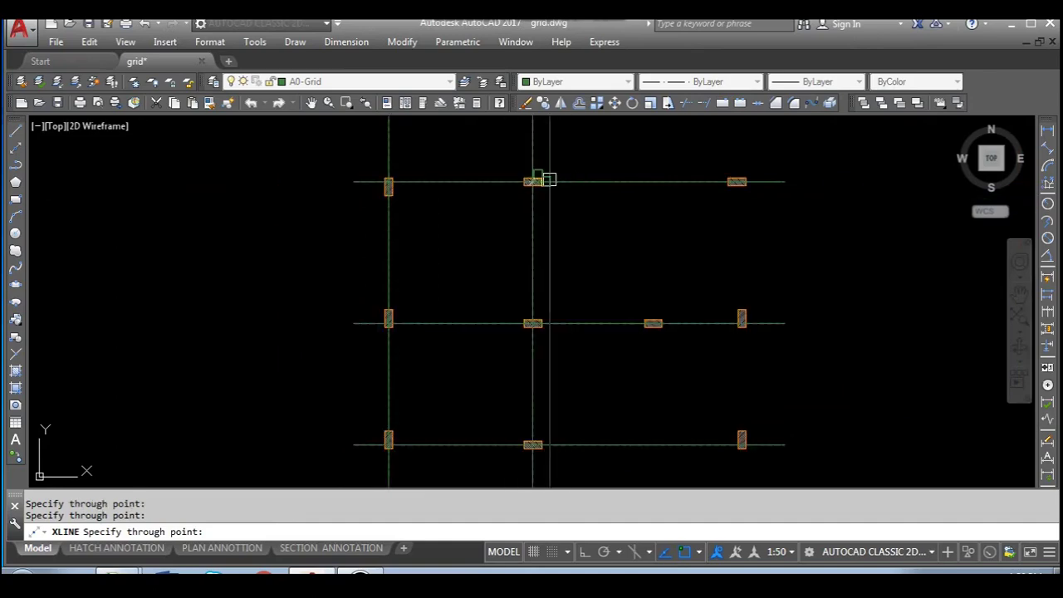
# Step: Add a vertical construction line through the upper-edge midpoint of the third column in the middle row
pyautogui.scroll(3, 570, 323)
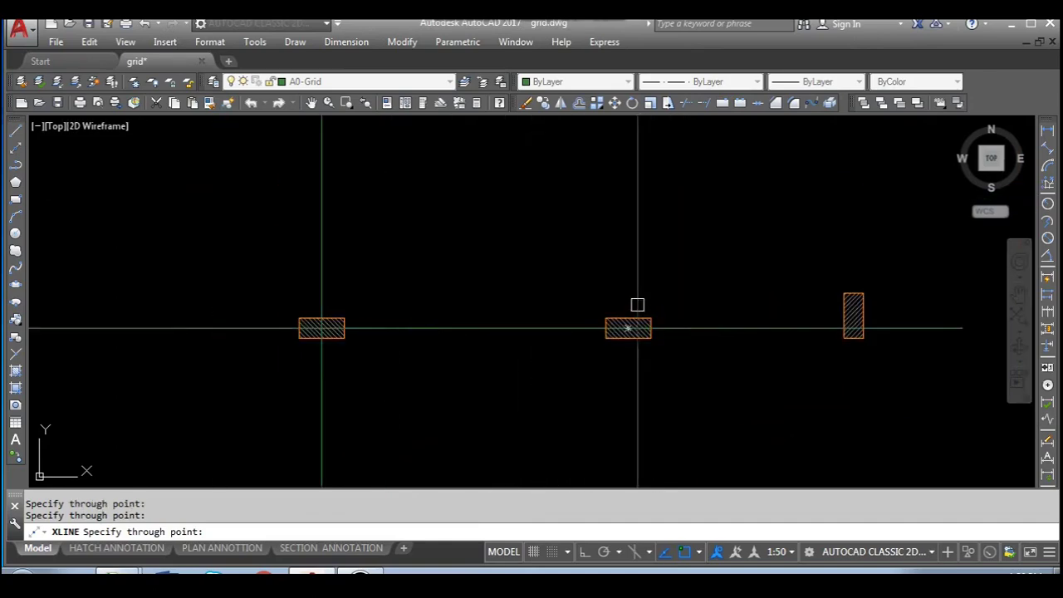
pyautogui.scroll(-3, 611, 218)
pyautogui.scroll(5, 628, 330)
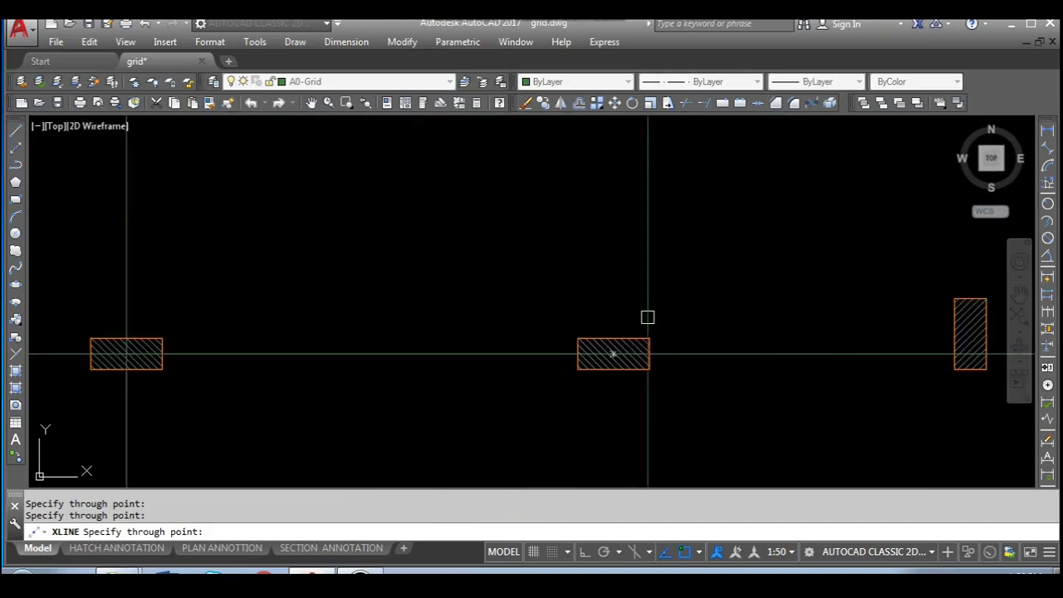
pyautogui.click(613, 338)
pyautogui.scroll(-5, 486, 329)
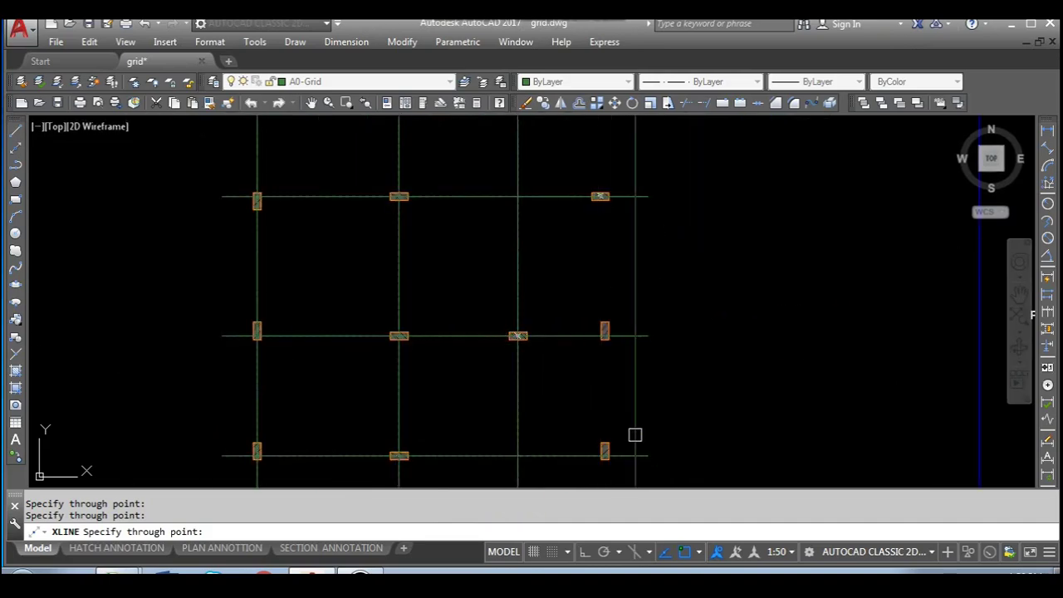
# Step: Add a vertical construction line through the lower-edge midpoint of the middle row's eastmost column and end the XLINE command
pyautogui.scroll(3, 608, 349)
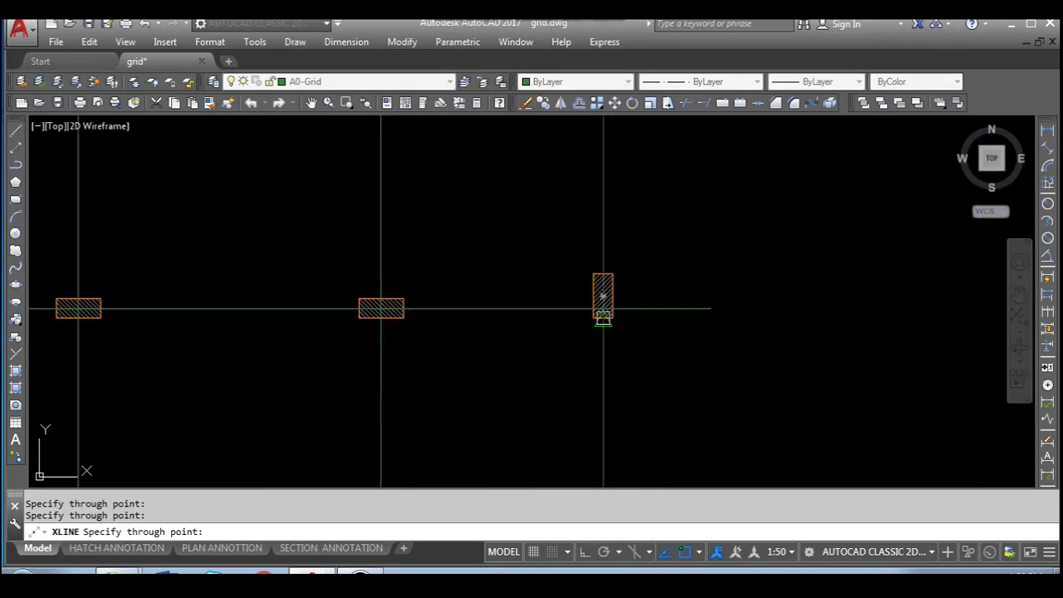
pyautogui.scroll(-3, 647, 266)
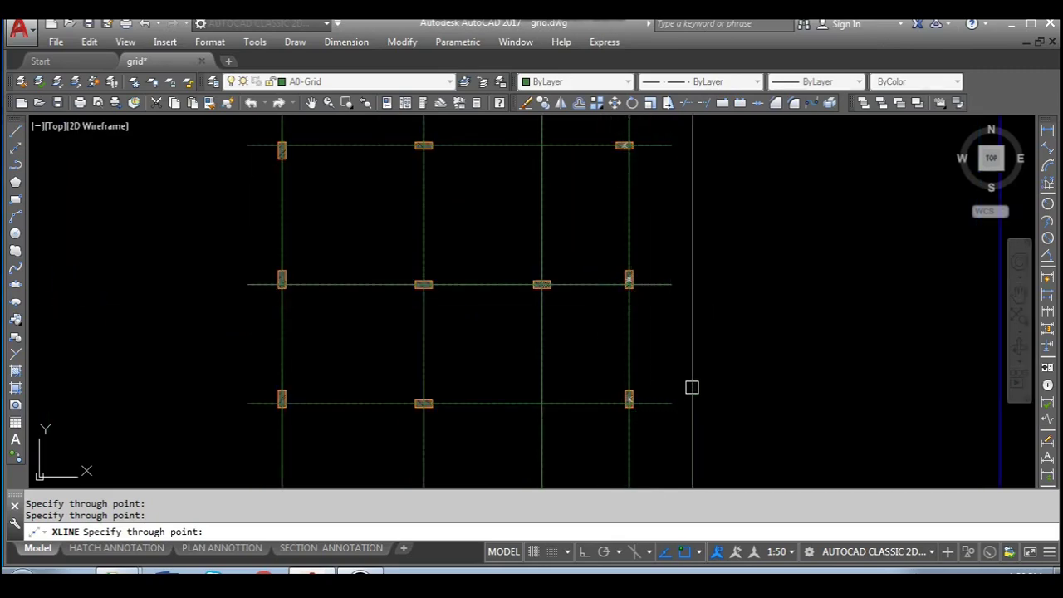
pyautogui.press('Escape')
# Step: Examine where the grid lines cross the south-east column and the columns along the west side
pyautogui.scroll(4, 632, 411)
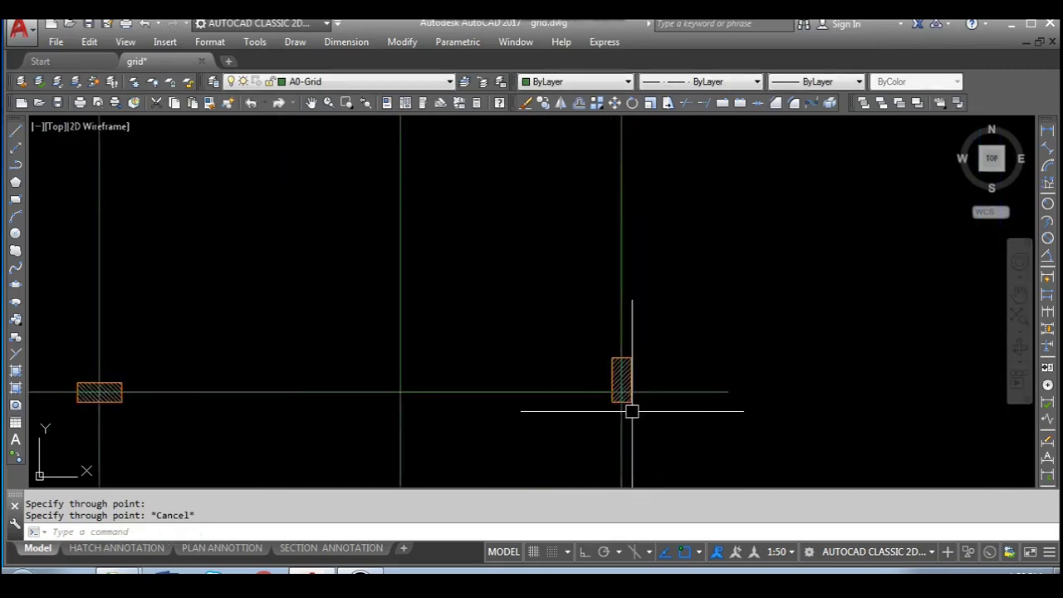
pyautogui.scroll(2, 632, 411)
pyautogui.scroll(-6, 656, 399)
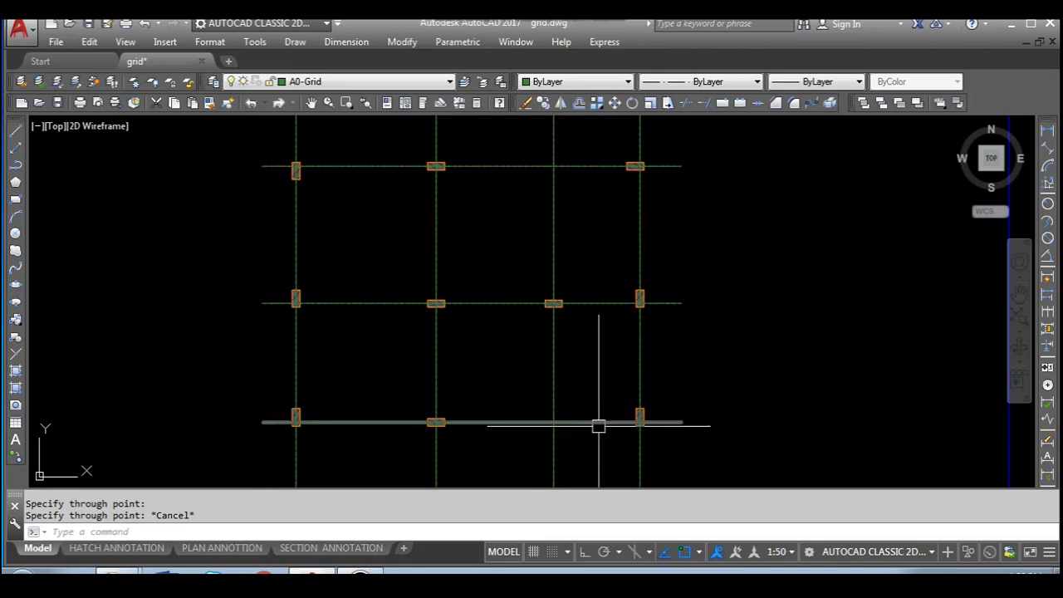
pyautogui.moveTo(385, 373); pyautogui.dragTo(456, 354, button='middle')
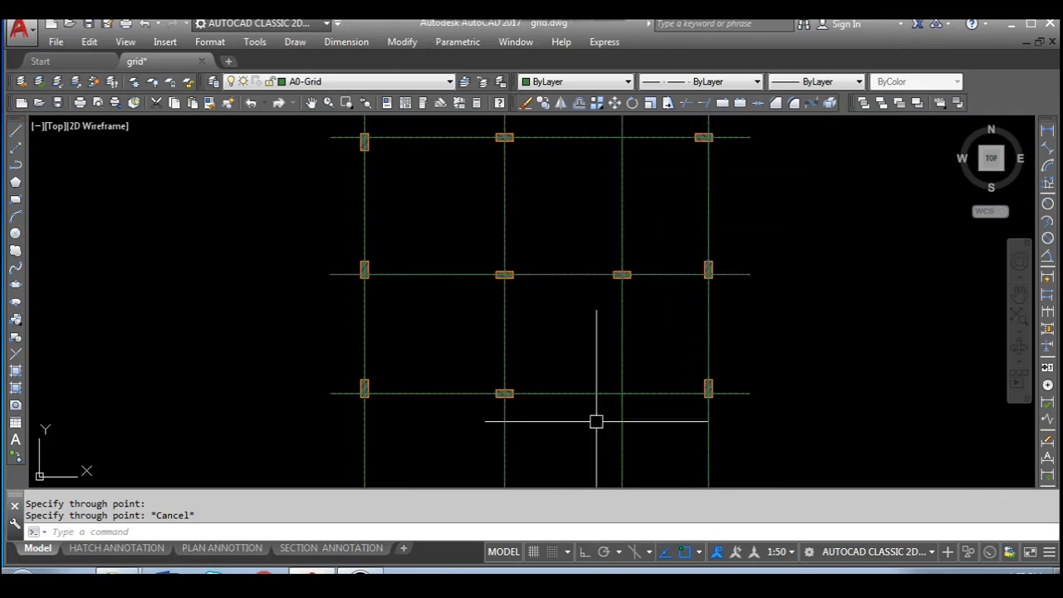
pyautogui.scroll(8, 357, 288)
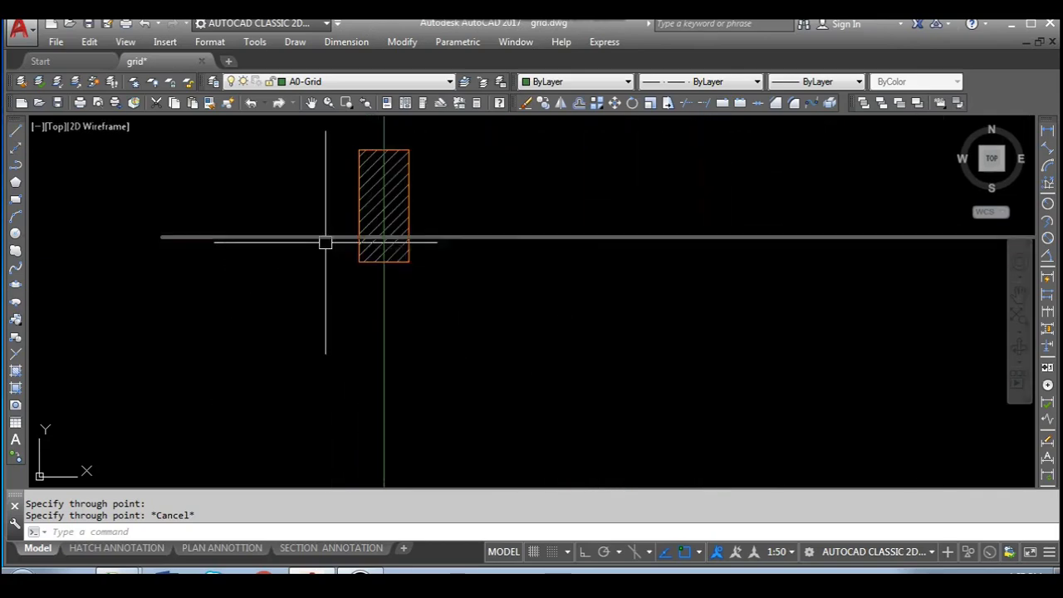
pyautogui.scroll(-4, 325, 240)
pyautogui.scroll(-4, 786, 288)
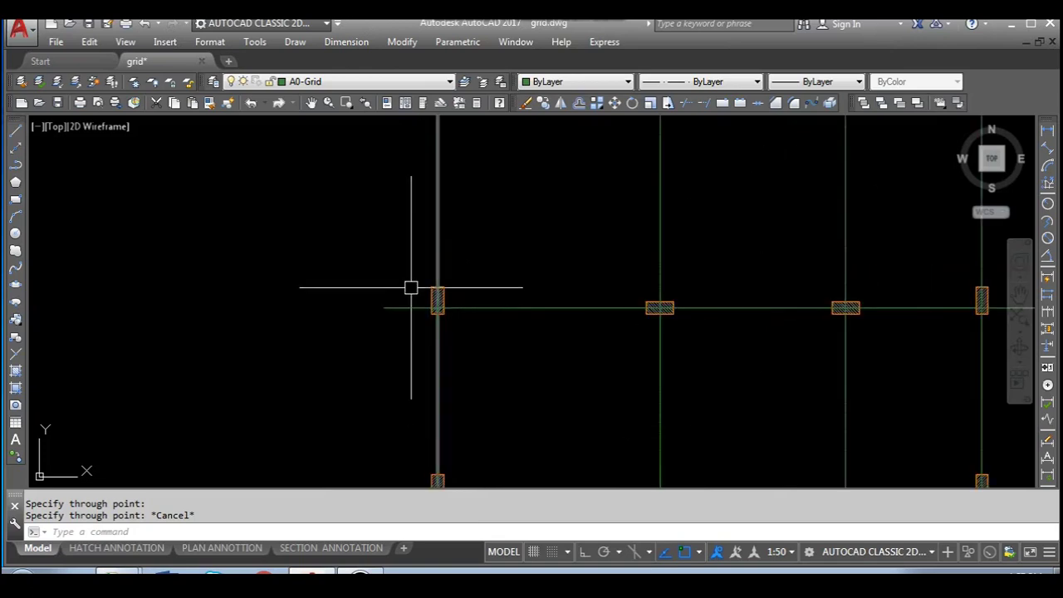
pyautogui.scroll(-2, 415, 324)
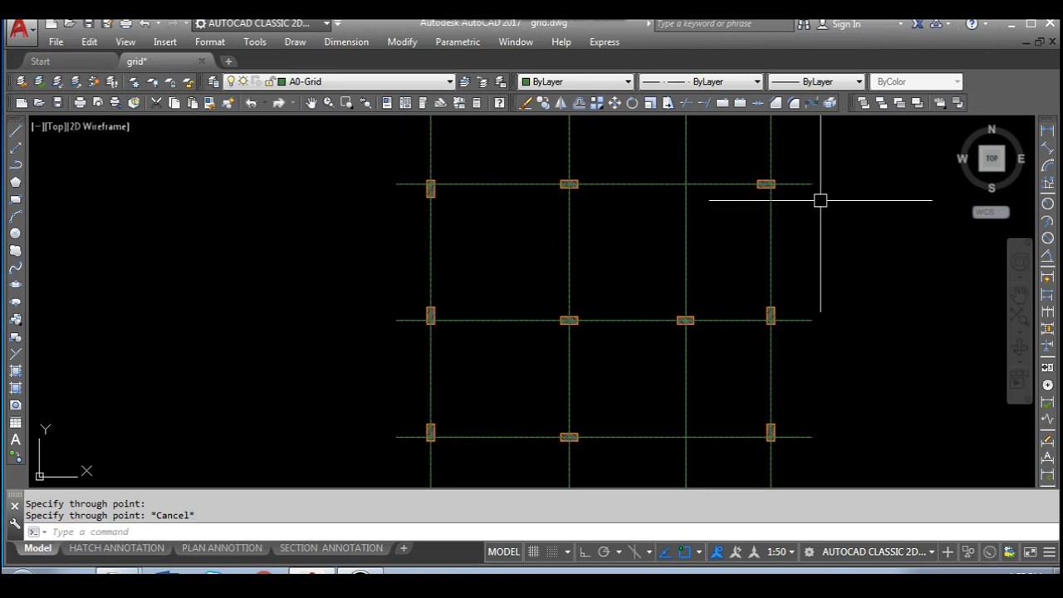
pyautogui.write('tr')
pyautogui.press('Return')
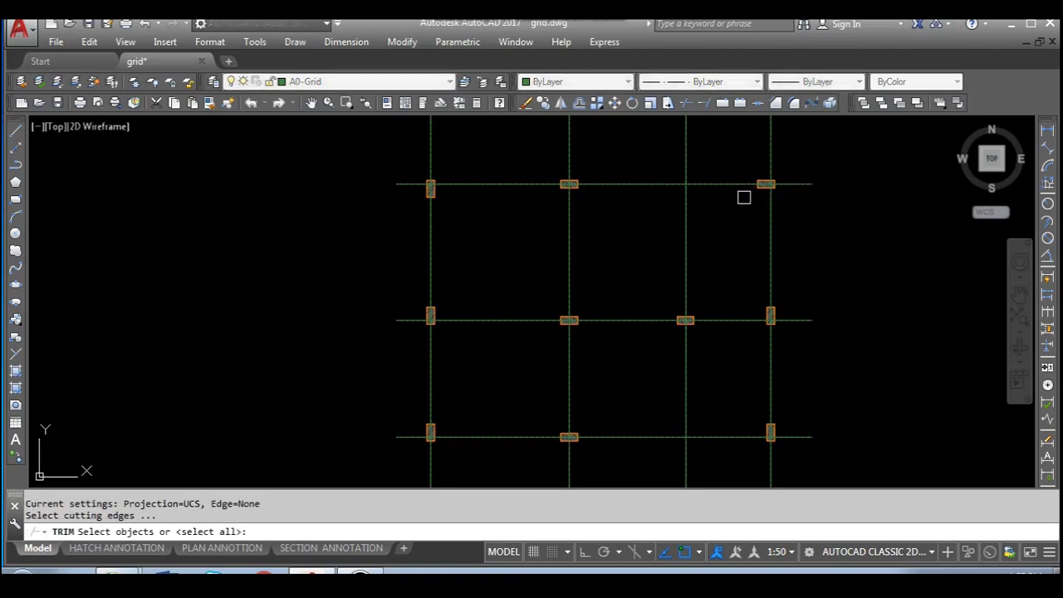
pyautogui.press('Escape')
# Step: Draw two horizontal construction lines as temporary limits, one just above the north row and one just below the south row
pyautogui.write('xl')
pyautogui.press('Return')
pyautogui.write('h')
pyautogui.press('Return')
pyautogui.click(731, 175)
pyautogui.click(786, 379)
# Step: Trim the four vertical grid lines above and below the two outer horizontal construction lines
pyautogui.write('tr')
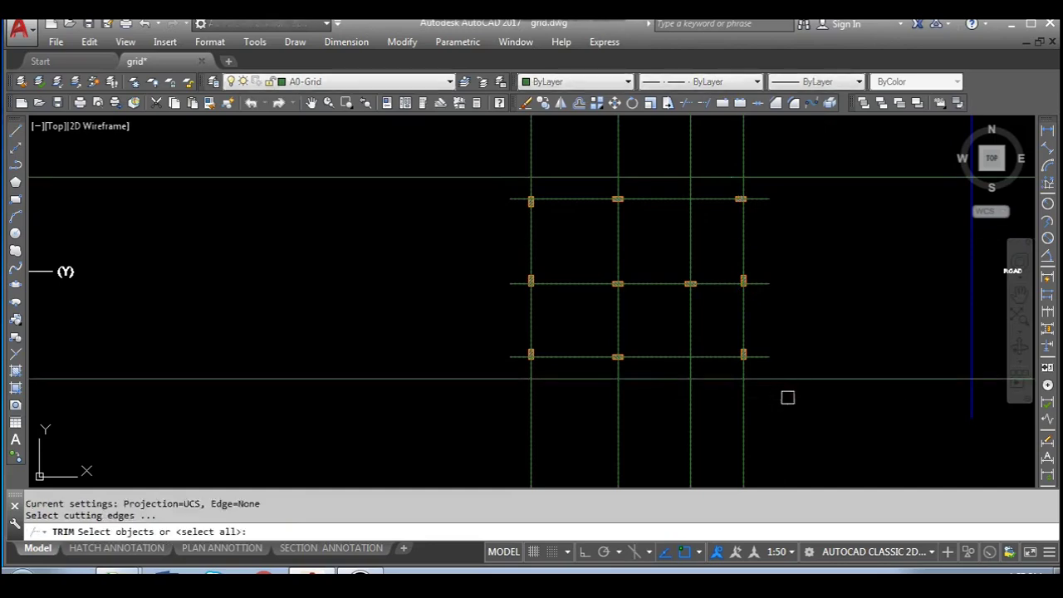
pyautogui.click(806, 432)
pyautogui.click(497, 440)
pyautogui.click(793, 145)
pyautogui.click(496, 154)
pyautogui.press('Escape')
# Step: Erase the two horizontal construction lines that served as limits above and below the columns
pyautogui.click(490, 156)
pyautogui.click(432, 407)
pyautogui.press('Delete')
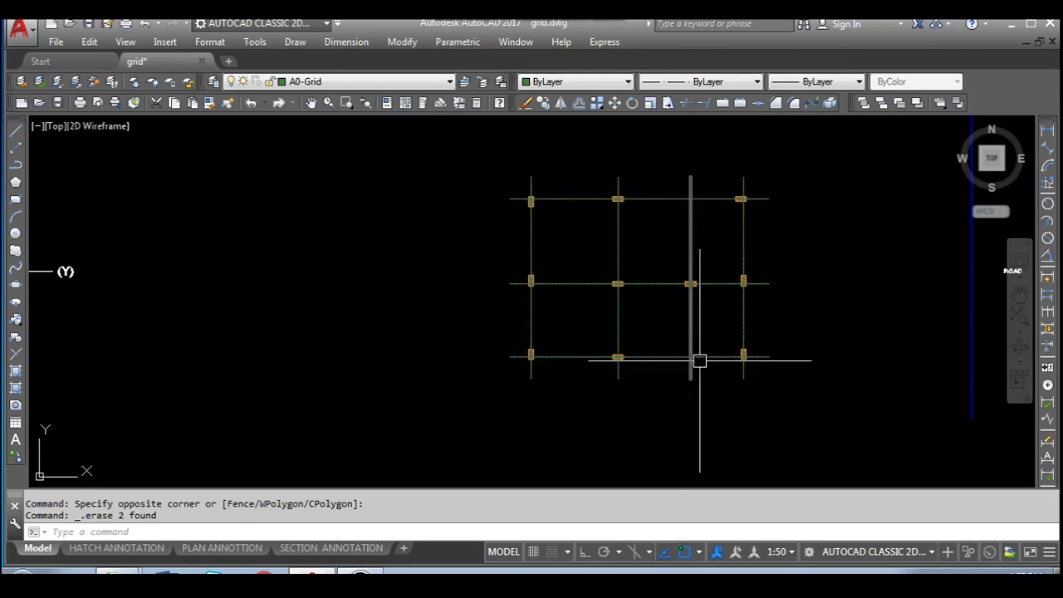
# Step: Move the X/Y axis reference beside the column grid so that the grid lies in its positive X and Y quadrant
pyautogui.scroll(-3, 718, 320)
pyautogui.scroll(2, 728, 352)
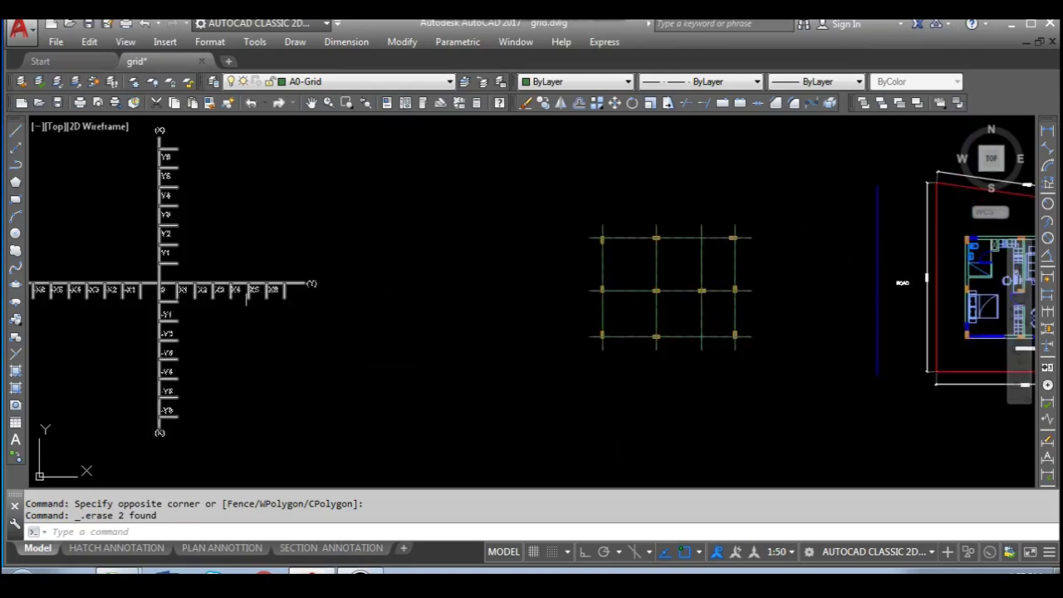
pyautogui.click(248, 294)
pyautogui.write('m')
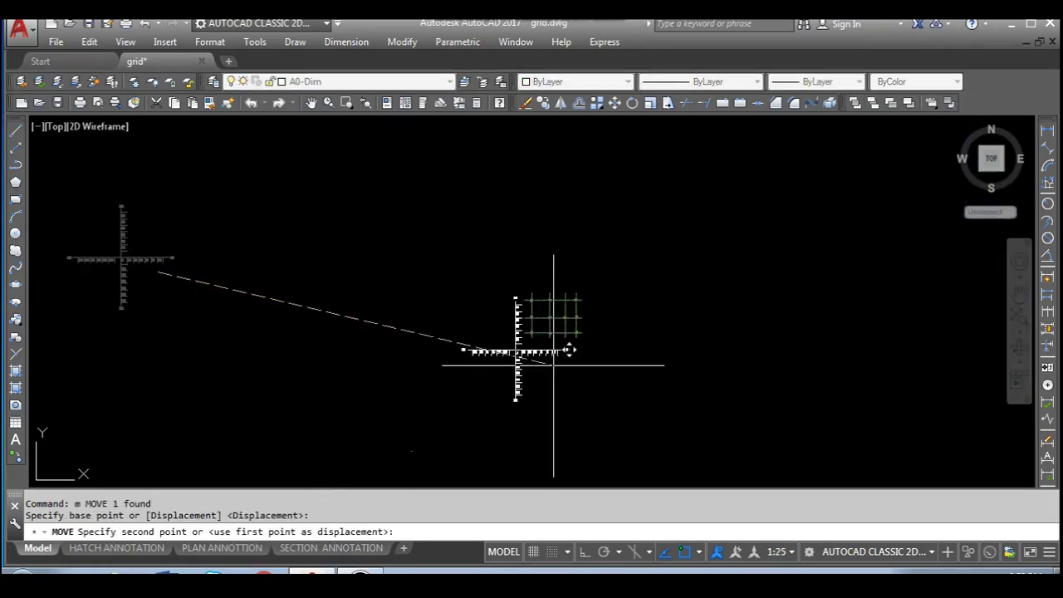
pyautogui.click(536, 355)
pyautogui.scroll(6, 539, 349)
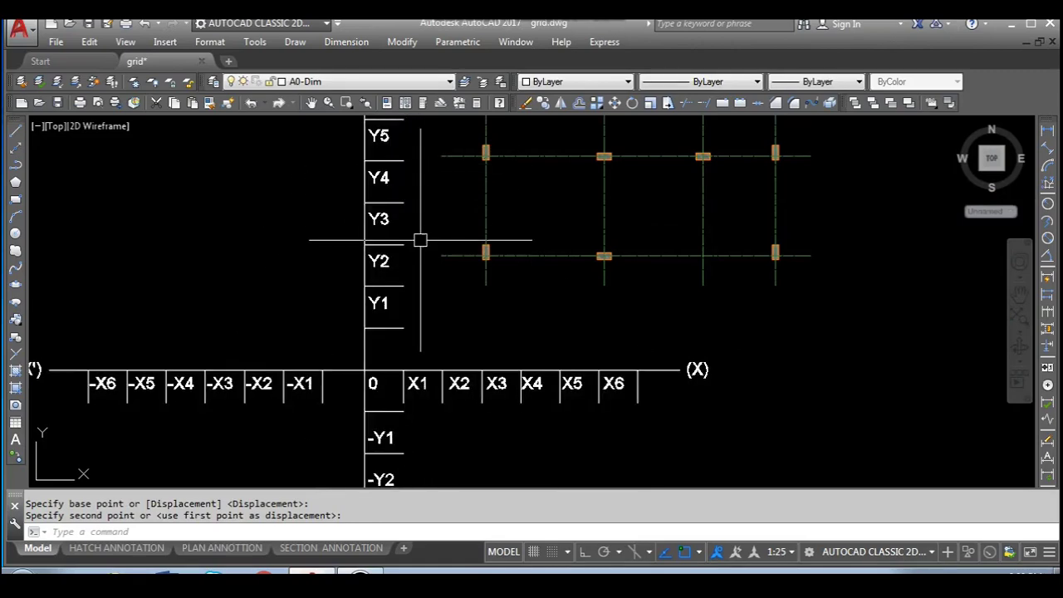
# Step: Copy an X1 text label to the north end of the westernmost vertical grid line
pyautogui.scroll(-4, 420, 241)
pyautogui.scroll(4, 382, 273)
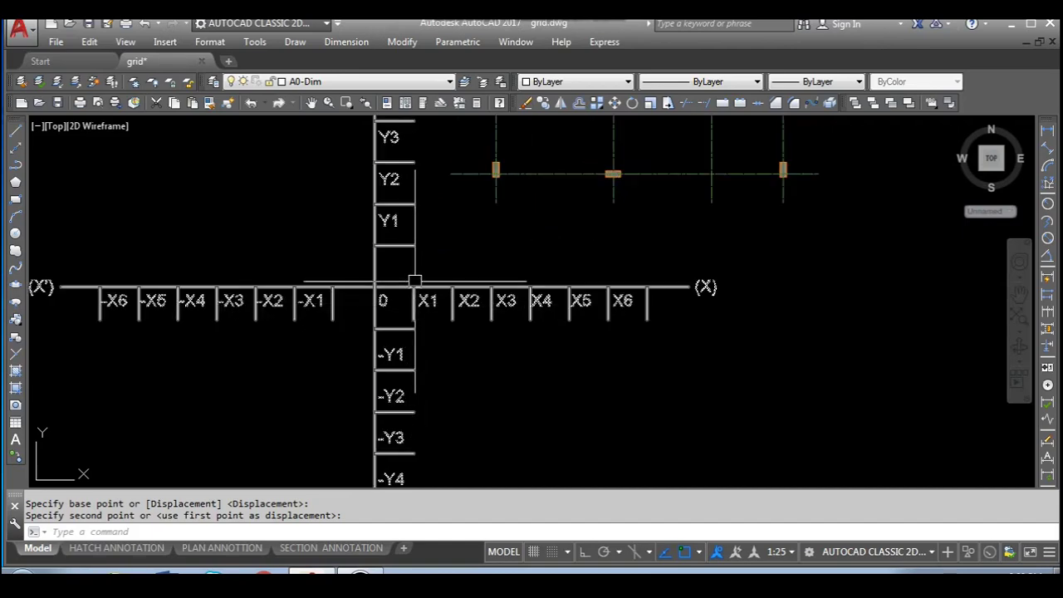
pyautogui.scroll(-3, 415, 280)
pyautogui.scroll(2, 460, 200)
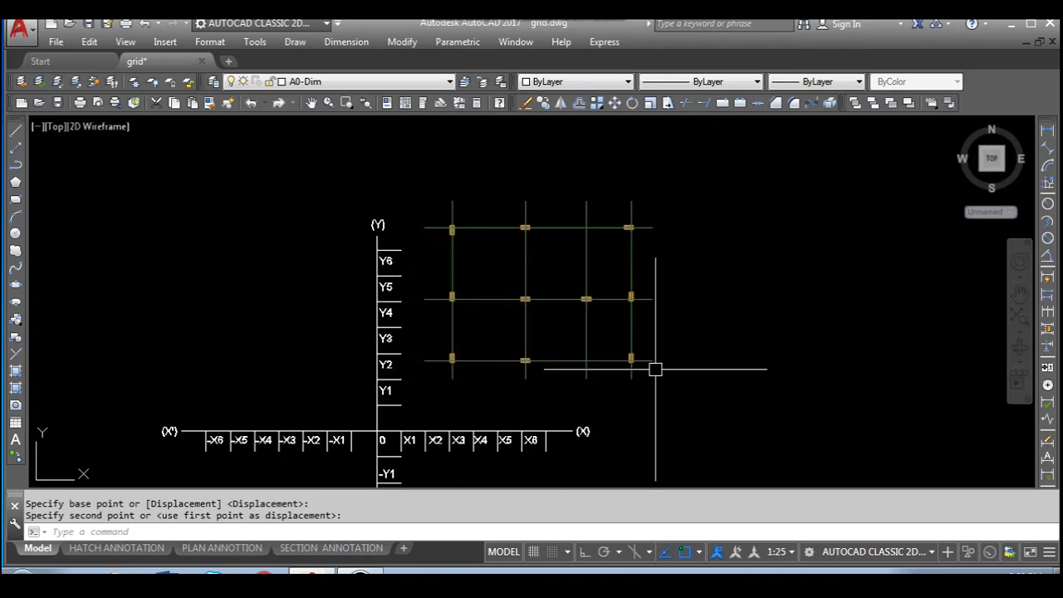
pyautogui.scroll(-3, 495, 257)
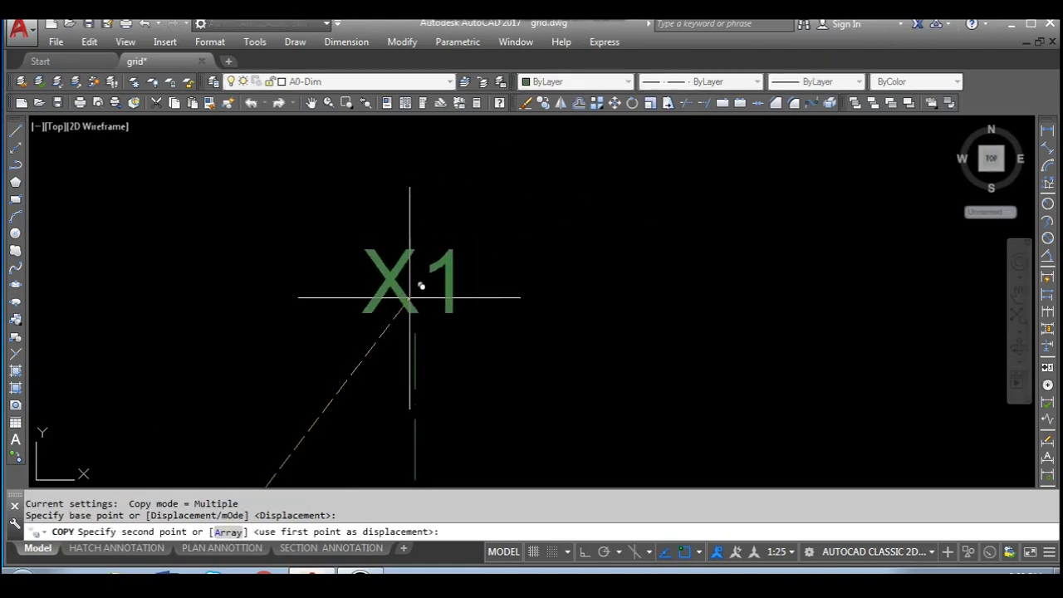
pyautogui.click(414, 309)
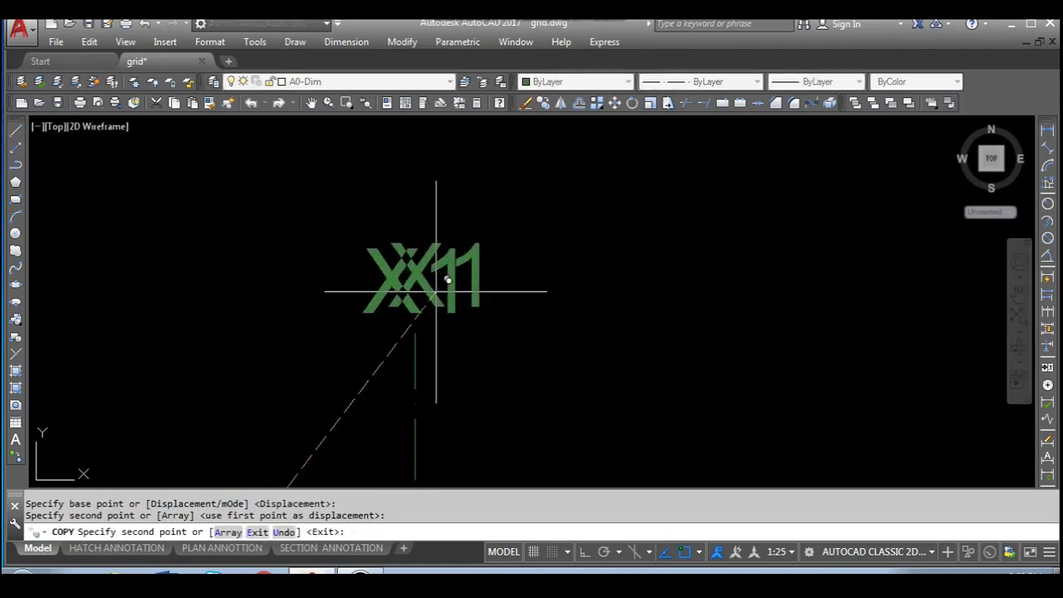
pyautogui.press('Escape')
pyautogui.scroll(-5, 422, 249)
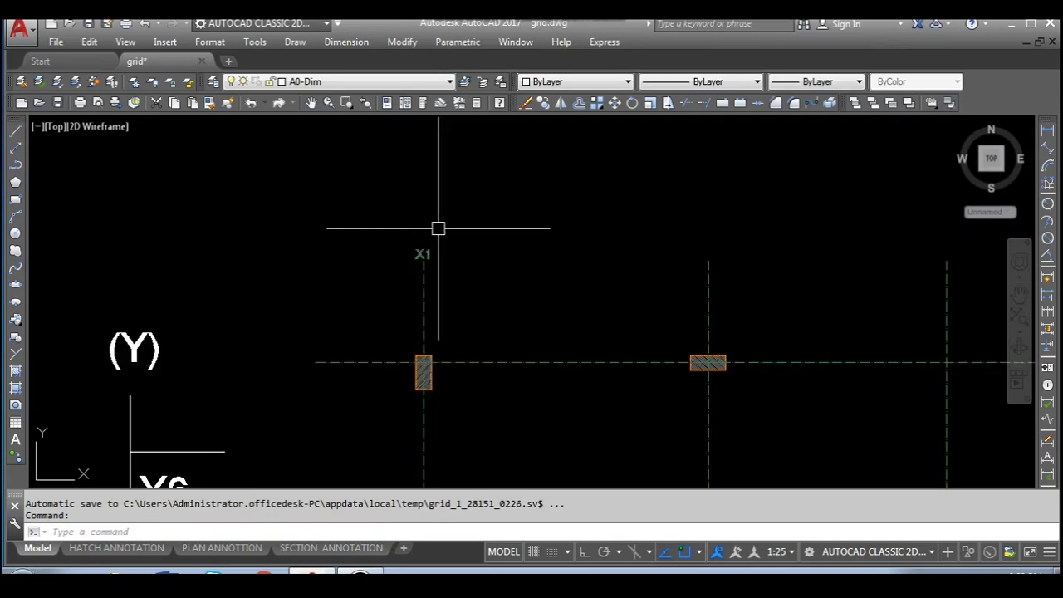
# Step: Copy the X1 label to the north ends of the other three vertical grid lines
pyautogui.scroll(-5, 438, 227)
pyautogui.scroll(4, 415, 340)
pyautogui.scroll(-4, 393, 313)
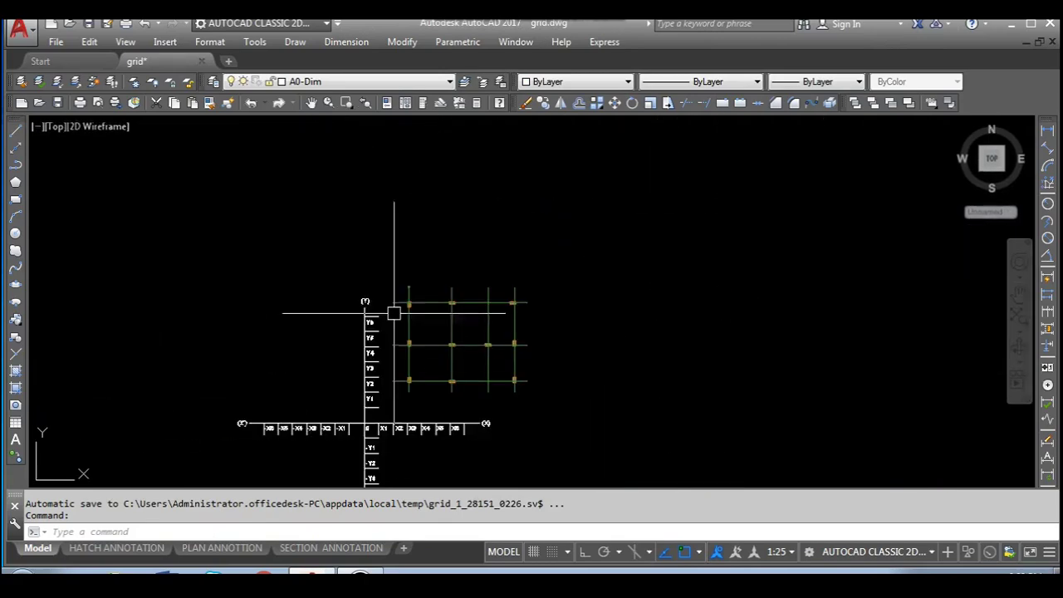
pyautogui.scroll(6, 394, 313)
pyautogui.click(352, 334)
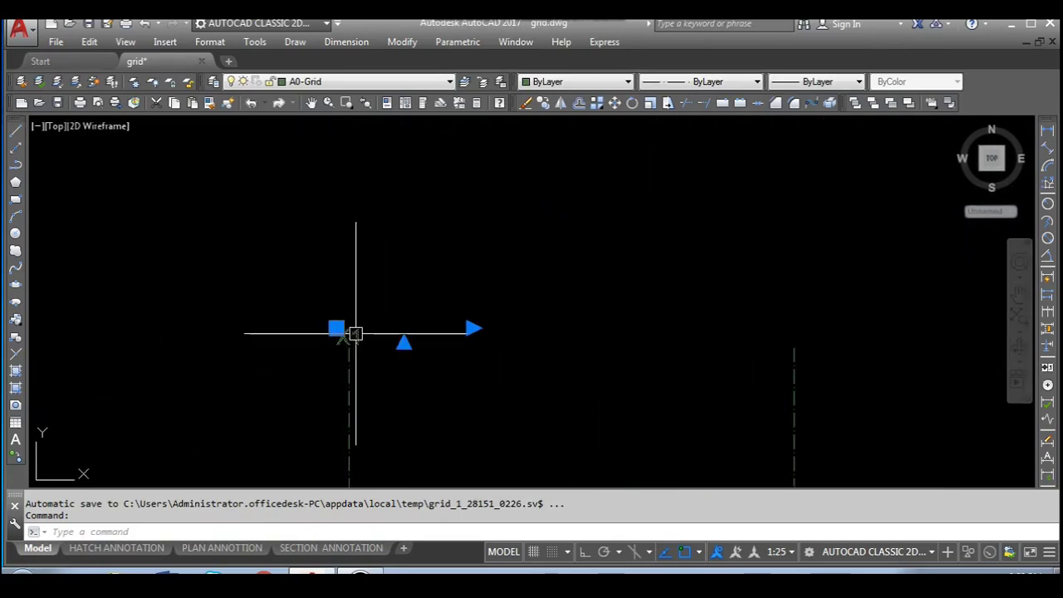
pyautogui.write('co')
pyautogui.press('Return')
pyautogui.click(349, 340)
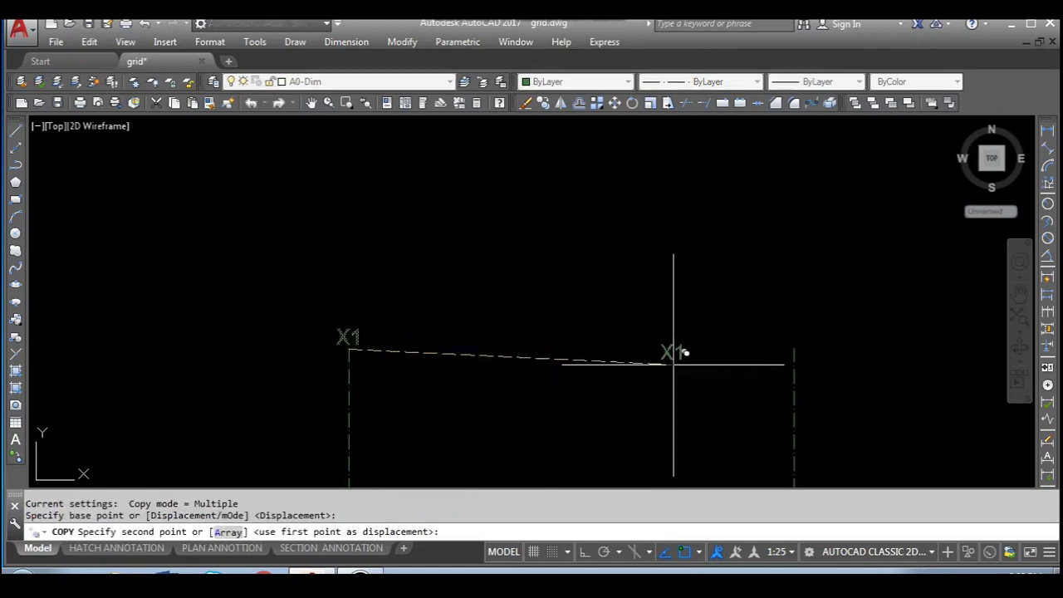
pyautogui.click(794, 339)
pyautogui.scroll(-3, 581, 349)
pyautogui.scroll(2, 723, 330)
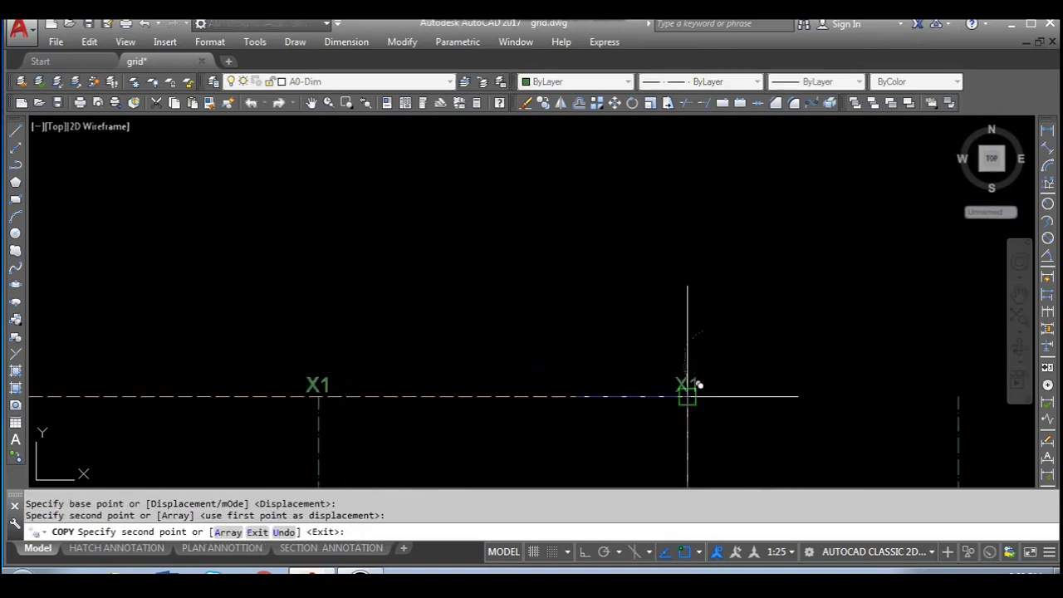
pyautogui.scroll(-3, 629, 325)
pyautogui.scroll(5, 496, 326)
pyautogui.press('Return')
# Step: Change the labels of the second and third vertical grid lines from the west to X2 and X3
pyautogui.doubleClick(496, 325)
pyautogui.write('X2')
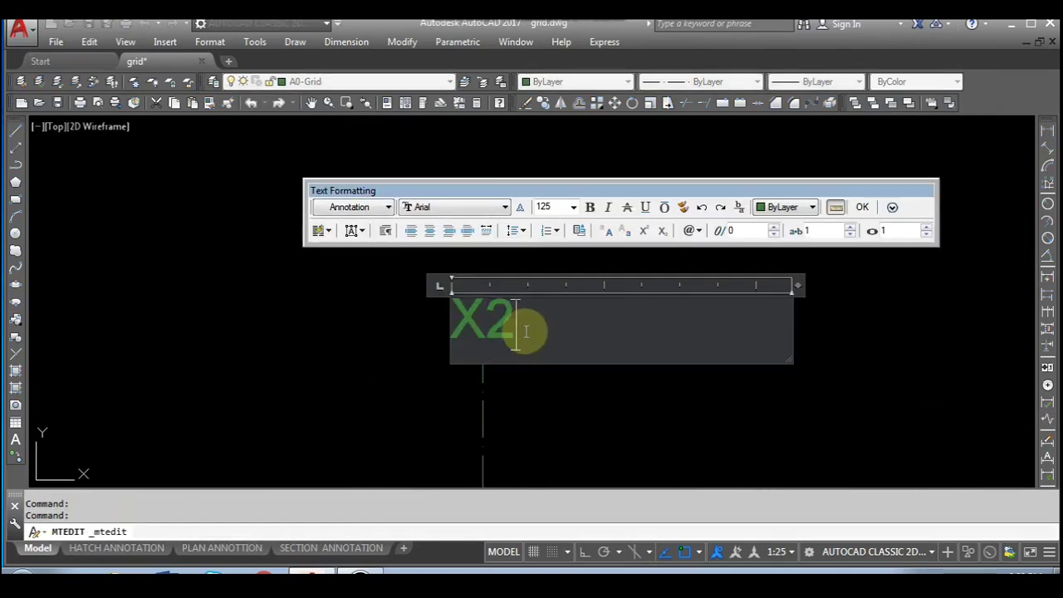
pyautogui.click(589, 368)
pyautogui.scroll(3, 589, 368)
pyautogui.doubleClick(598, 308)
pyautogui.write('X3')
pyautogui.click(601, 398)
# Step: Change the label of the easternmost vertical grid line to X4
pyautogui.scroll(-5, 600, 398)
pyautogui.scroll(5, 714, 358)
pyautogui.doubleClick(662, 410)
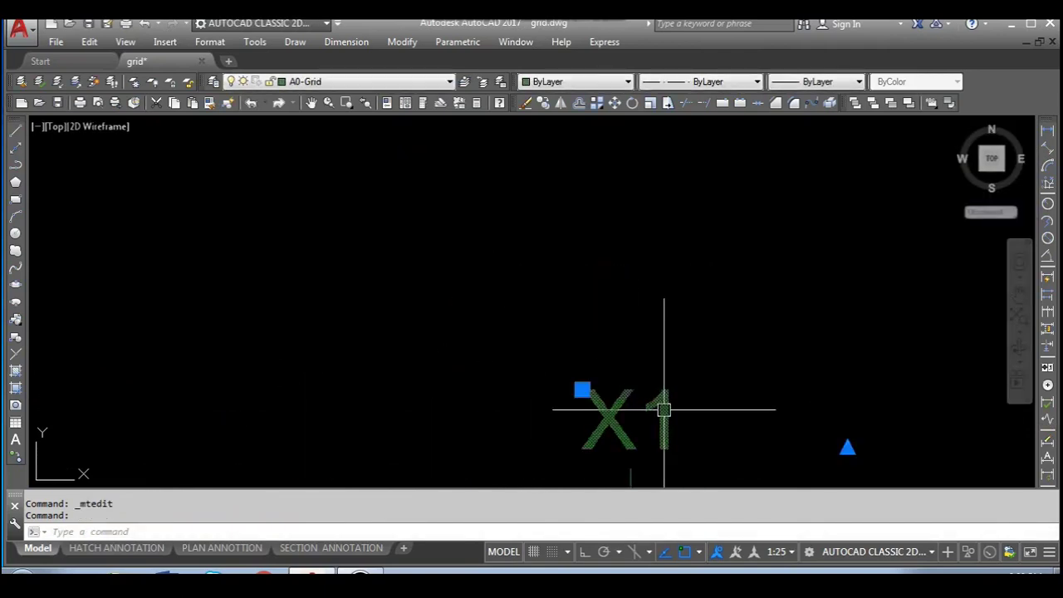
pyautogui.moveTo(638, 425); pyautogui.dragTo(690, 427)
pyautogui.write('4')
pyautogui.click(574, 347)
# Step: Change the label of the southernmost horizontal grid line to Y1
pyautogui.scroll(-10, 563, 296)
pyautogui.scroll(3, 478, 444)
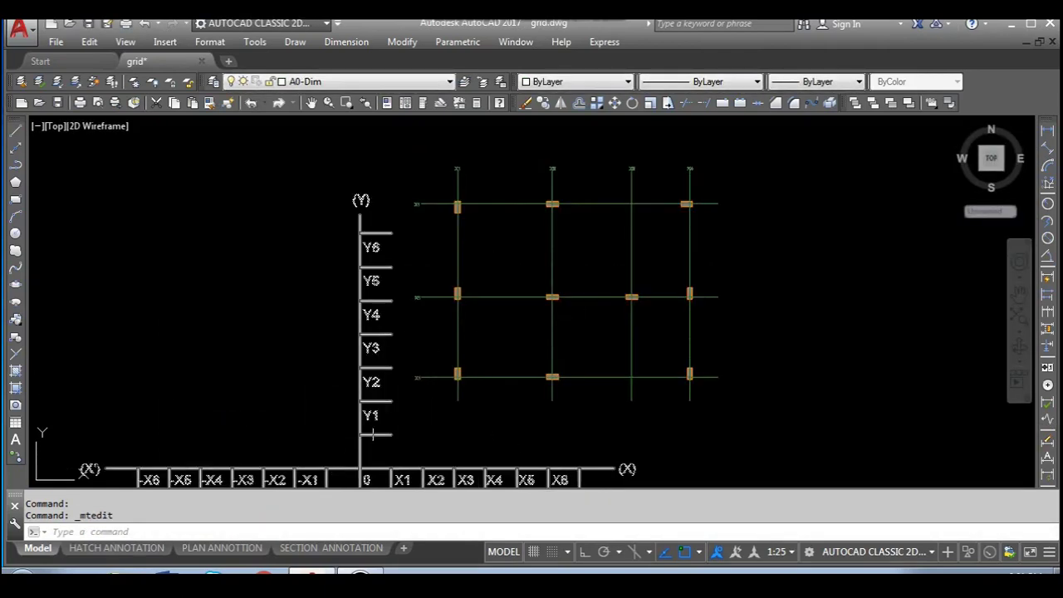
pyautogui.scroll(8, 417, 380)
pyautogui.doubleClick(404, 391)
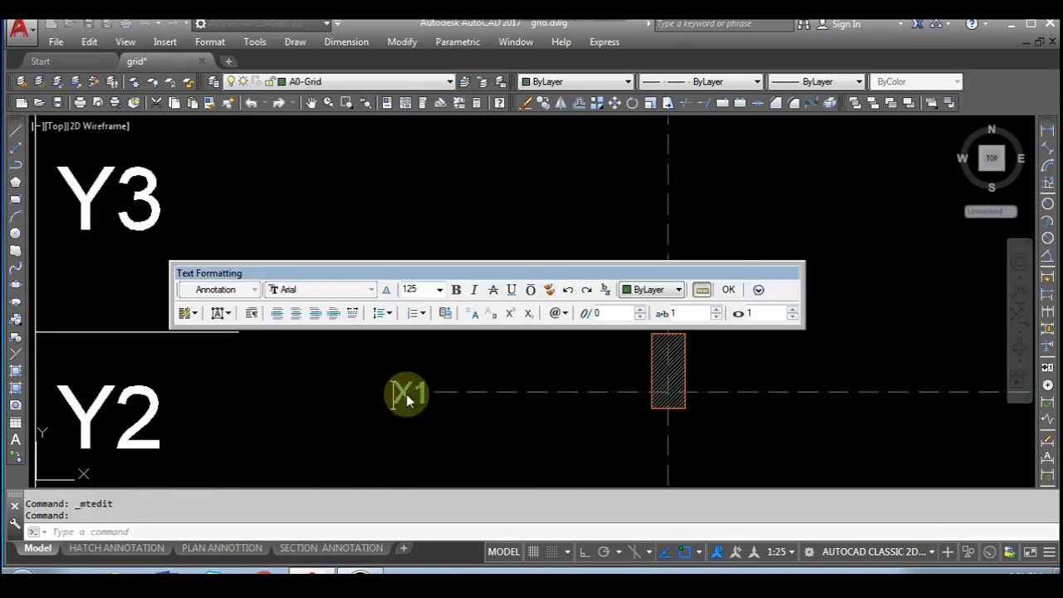
pyautogui.write('Y')
pyautogui.click(362, 411)
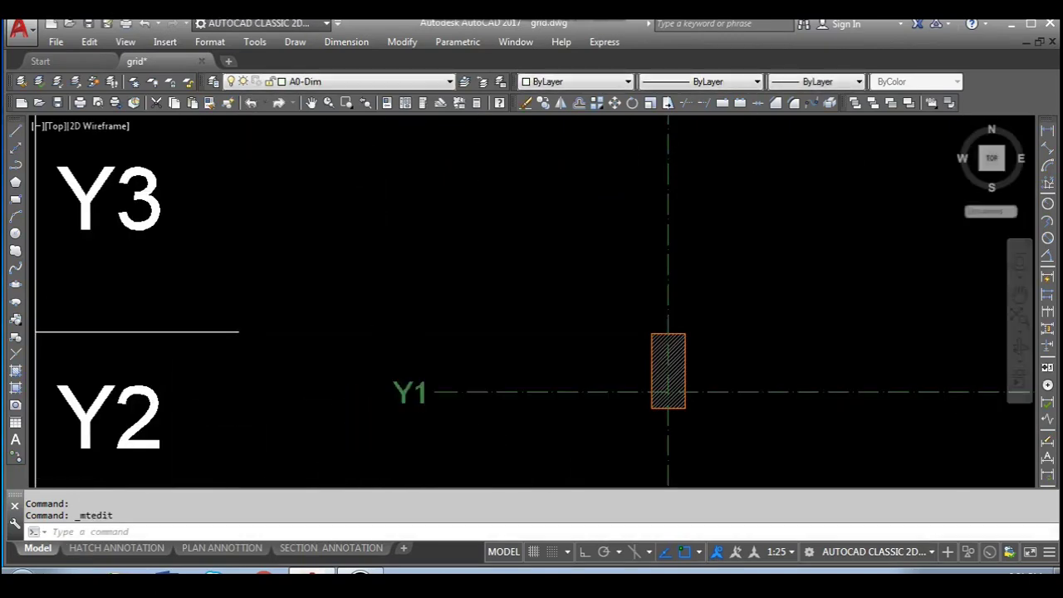
# Step: Change the label of the middle horizontal grid line to Y2
pyautogui.scroll(-5, 361, 411)
pyautogui.scroll(7, 368, 457)
pyautogui.doubleClick(373, 209)
pyautogui.moveTo(389, 212); pyautogui.dragTo(349, 233)
pyautogui.write('Y')
pyautogui.press('Delete')
pyautogui.write('2')
pyautogui.click(409, 261)
# Step: Change the label of the northernmost horizontal grid line to Y3
pyautogui.scroll(-6, 415, 261)
pyautogui.scroll(6, 433, 200)
pyautogui.doubleClick(437, 196)
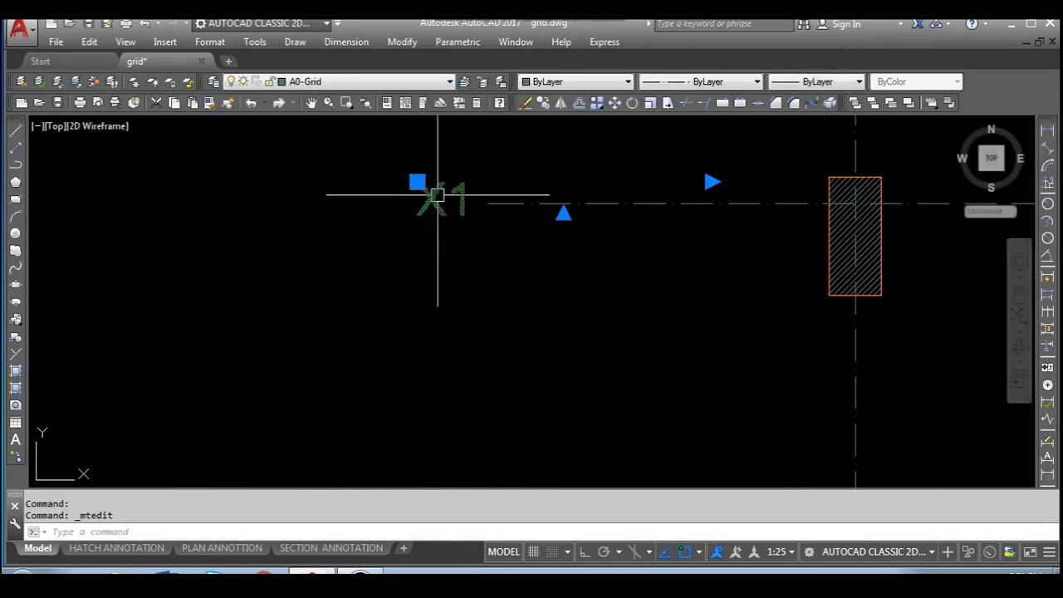
pyautogui.moveTo(467, 202); pyautogui.dragTo(391, 215)
pyautogui.write('Y3')
pyautogui.scroll(-6, 417, 302)
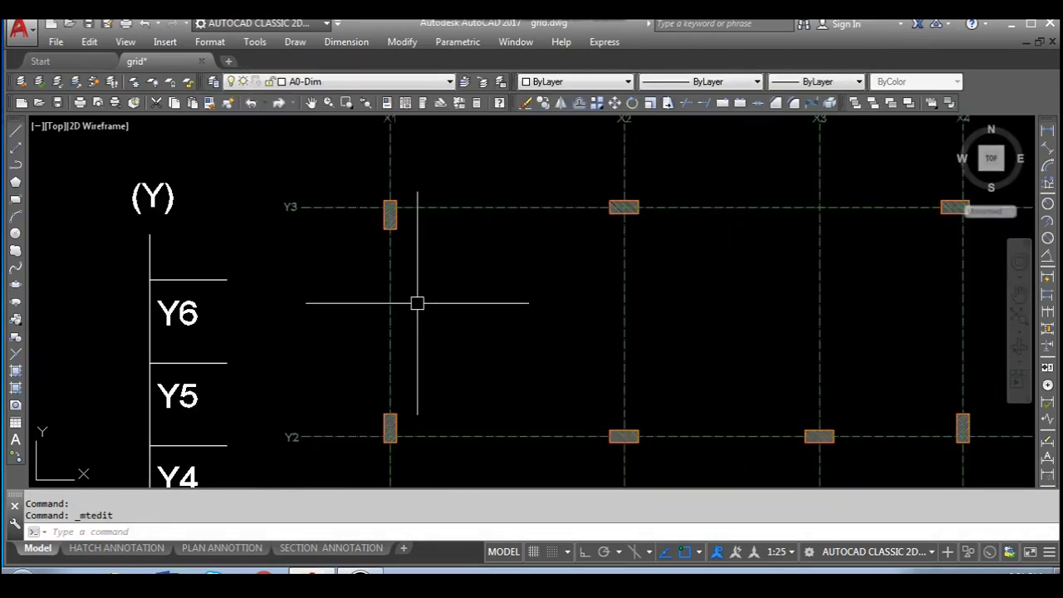
# Step: Draw a circle around the X1 label at the north end of the westernmost grid line
pyautogui.scroll(-2, 417, 302)
pyautogui.scroll(4, 399, 200)
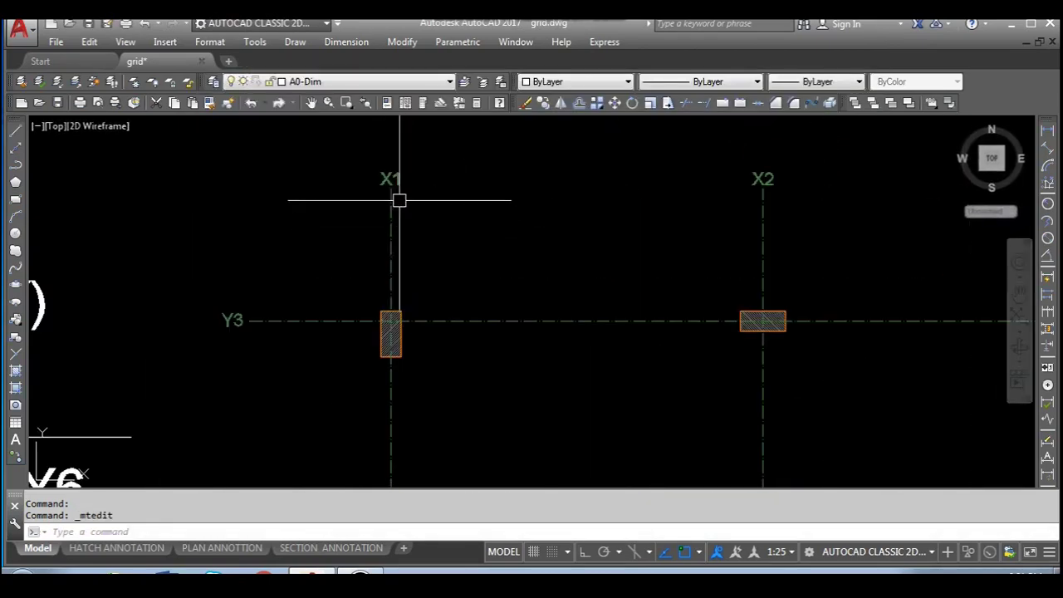
pyautogui.scroll(8, 393, 189)
pyautogui.write('c')
pyautogui.press('Return')
pyautogui.click(367, 275)
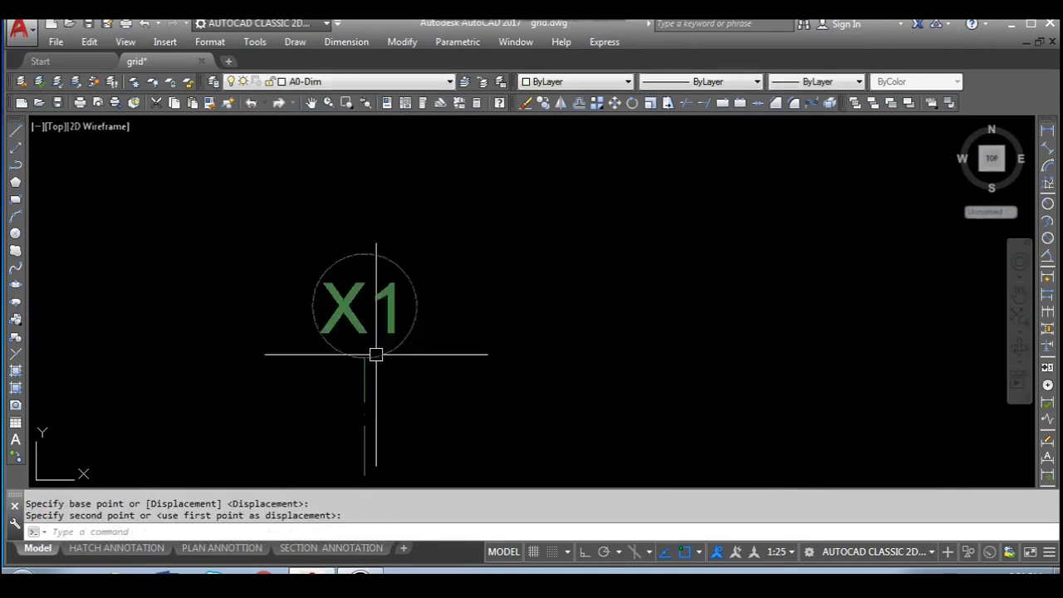
# Step: Check the circled X and Y grid labels around the column grid and save the drawing
pyautogui.scroll(-6, 324, 280)
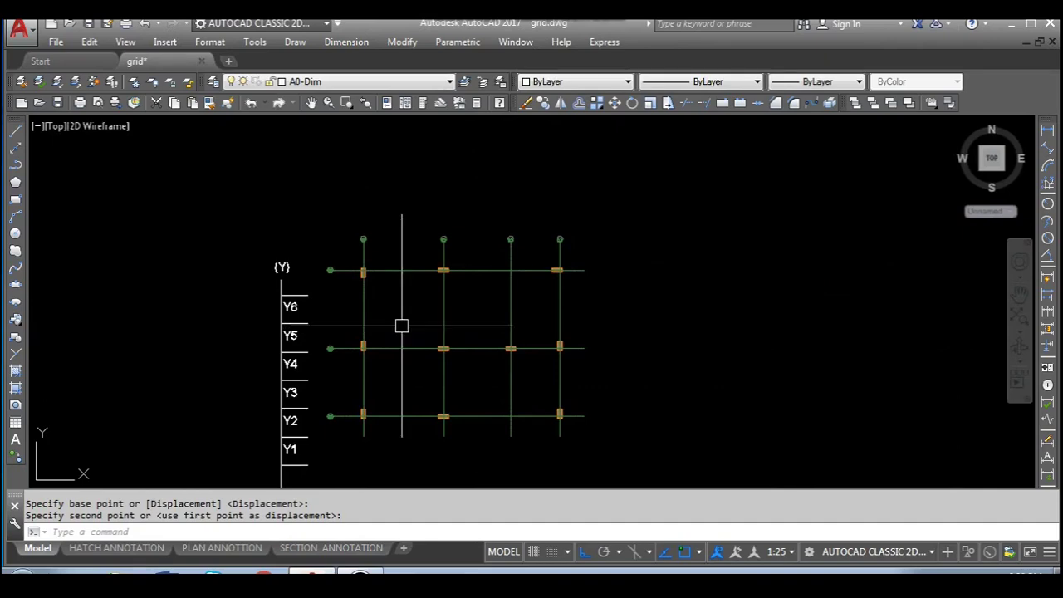
pyautogui.scroll(4, 423, 332)
pyautogui.scroll(-4, 319, 319)
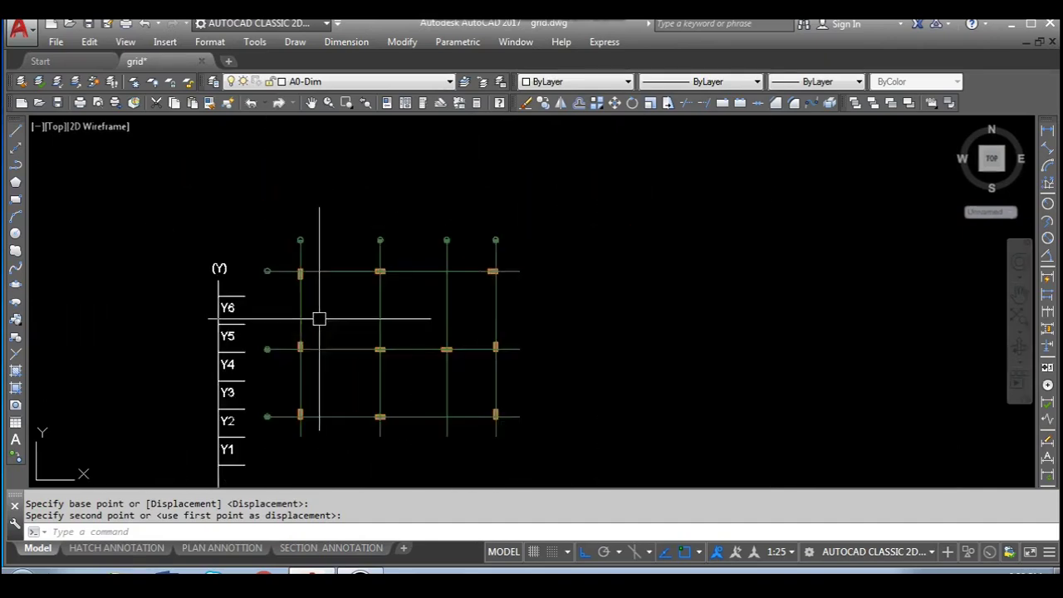
pyautogui.scroll(6, 319, 319)
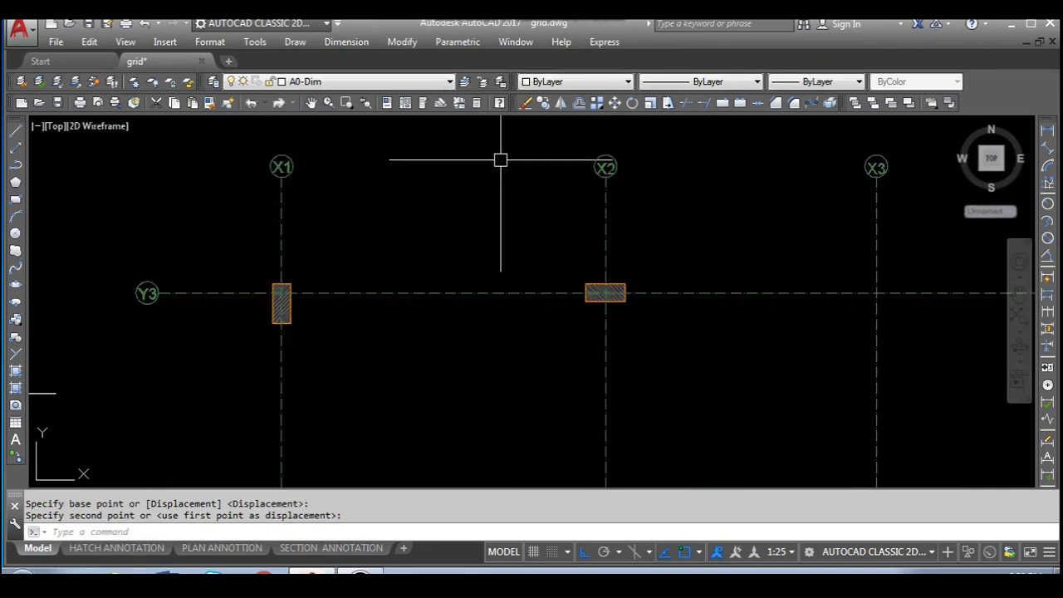
pyautogui.scroll(-5, 490, 374)
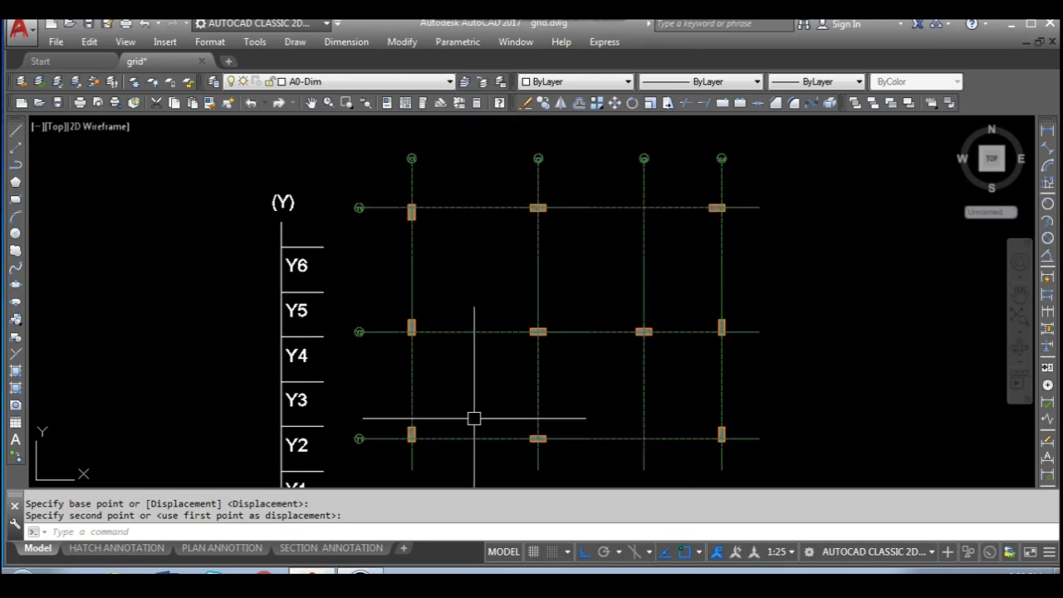
pyautogui.scroll(-4, 416, 285)
pyautogui.hotkey('ctrl', 's')
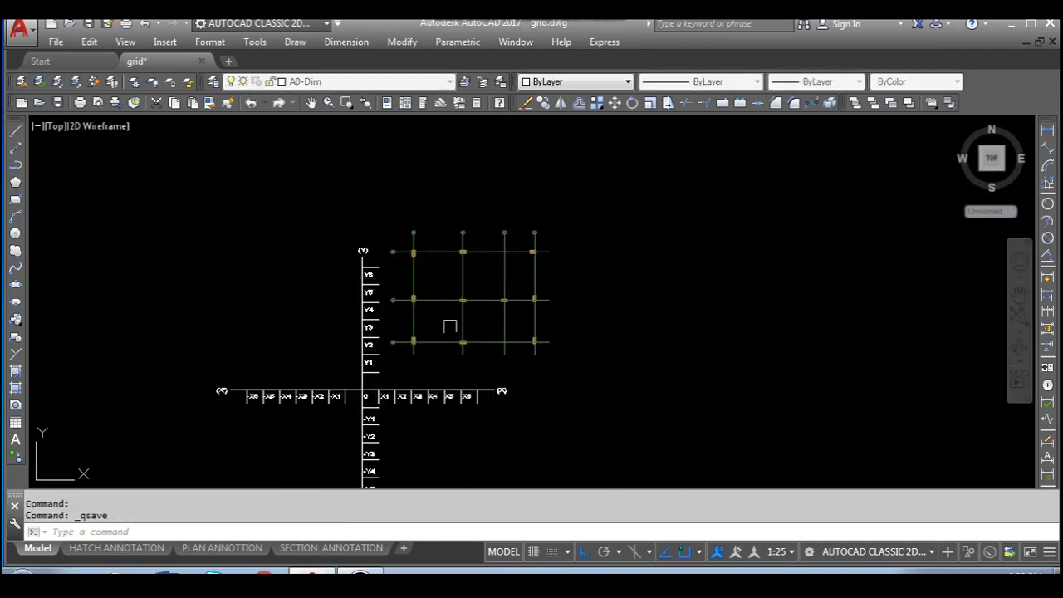
# Step: Examine the column dimensions and X/Y coordinate labels along grid line Y1 near the plot's south-west corner
pyautogui.scroll(9, 397, 351)
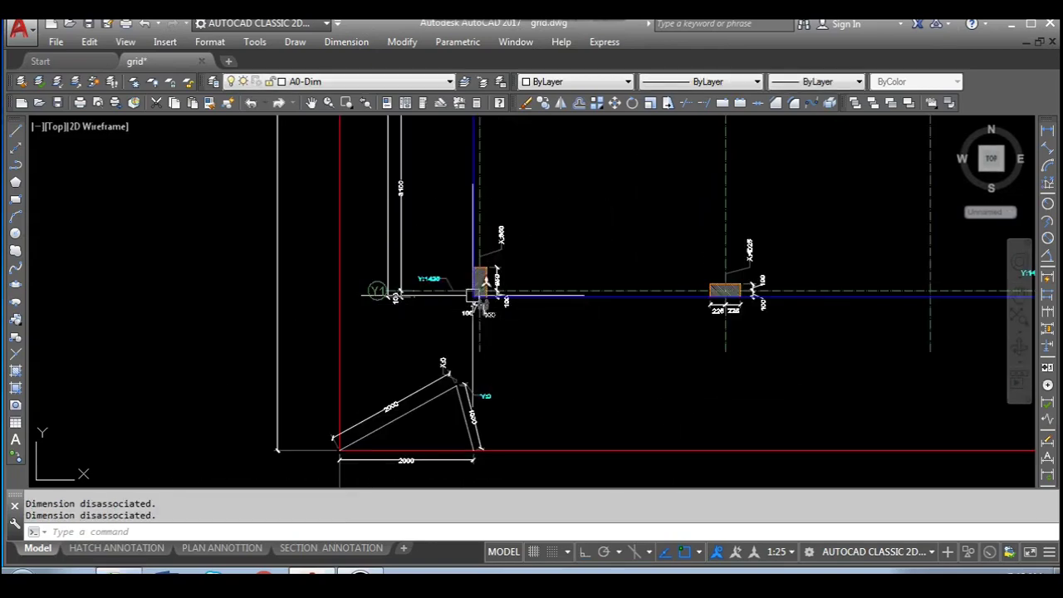
pyautogui.scroll(4, 474, 296)
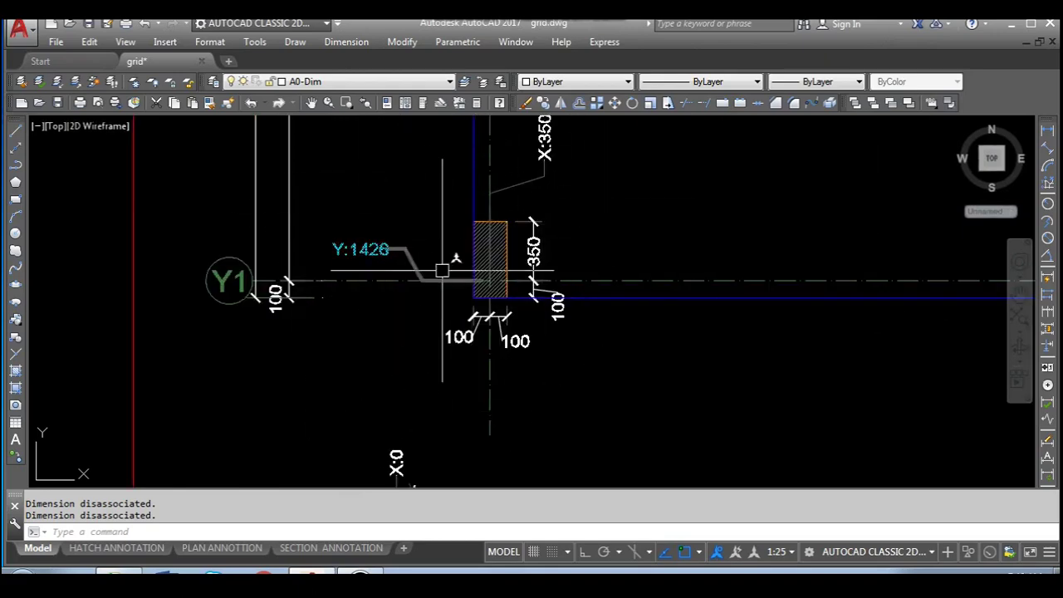
pyautogui.scroll(-4, 442, 270)
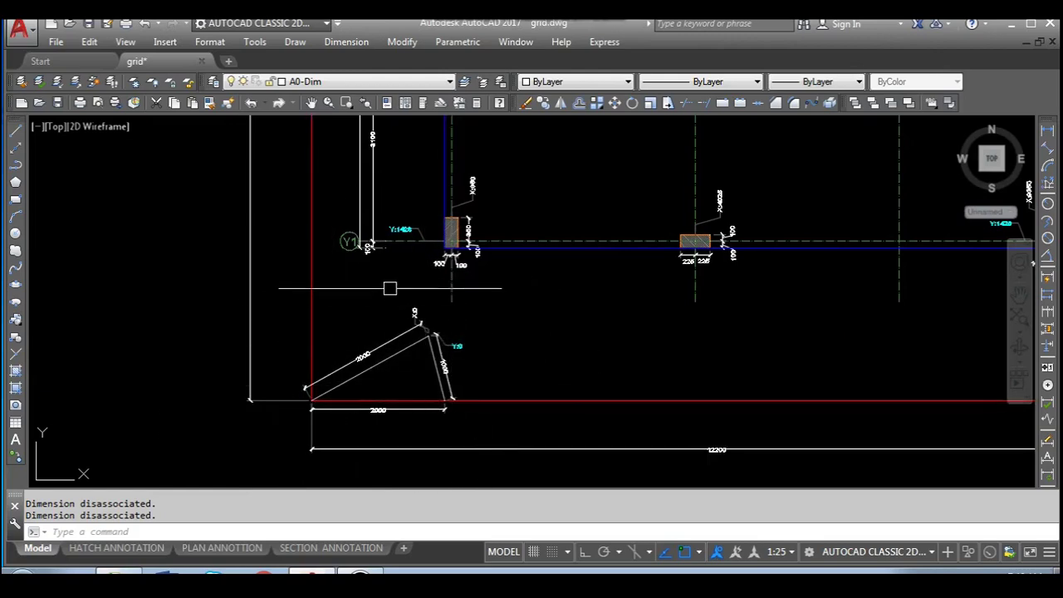
pyautogui.scroll(4, 441, 332)
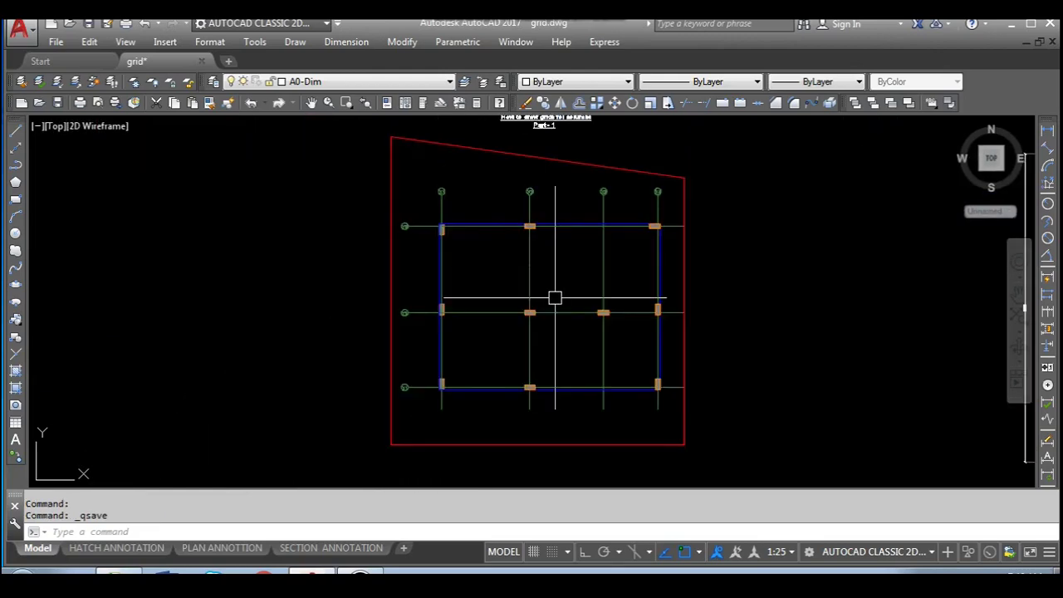